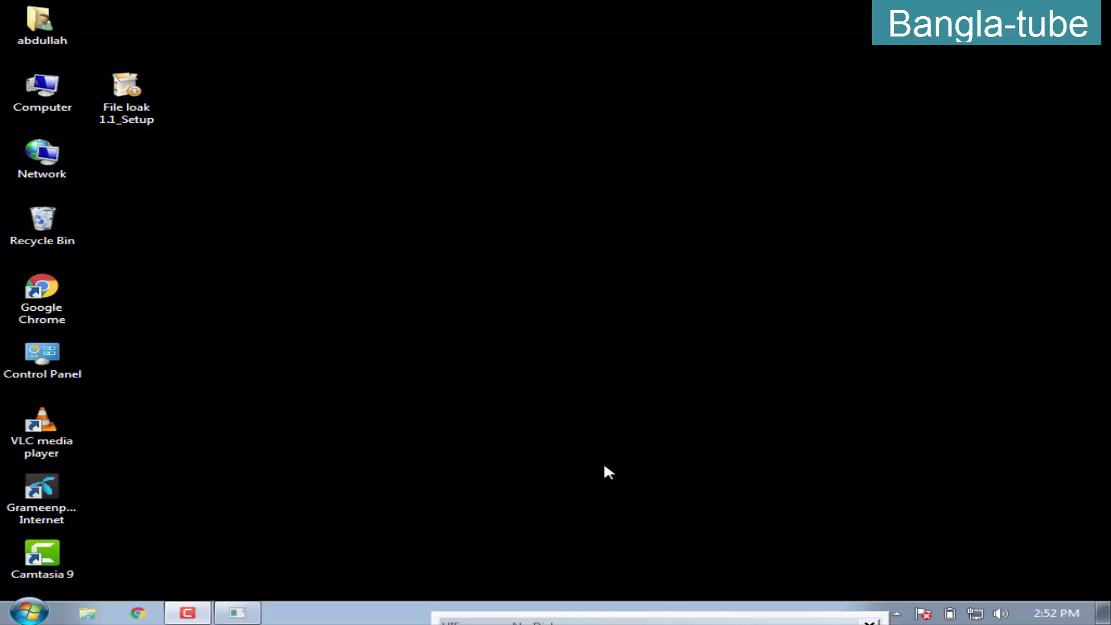
Refresh the desktop and launch Google Chrome
right_click(295, 371)
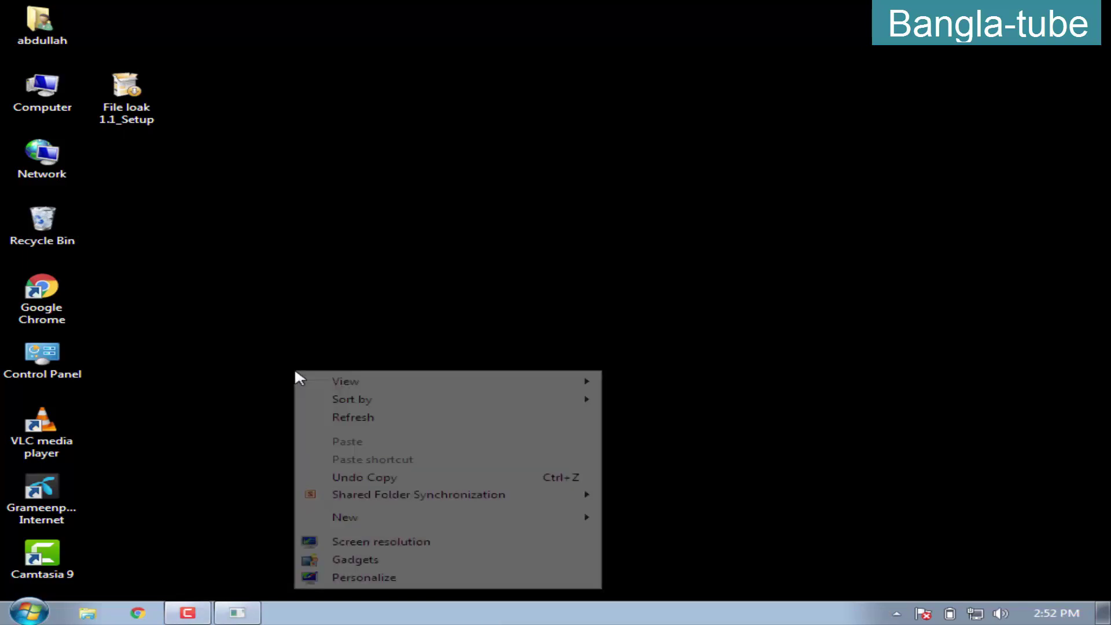
left_click(367, 422)
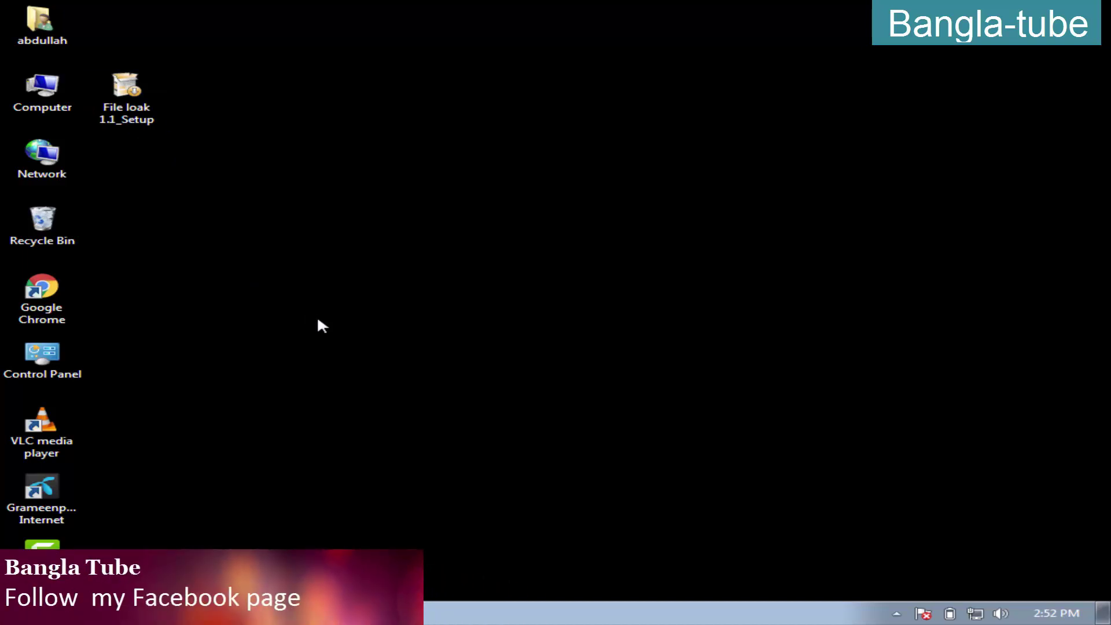
double_click(74, 317)
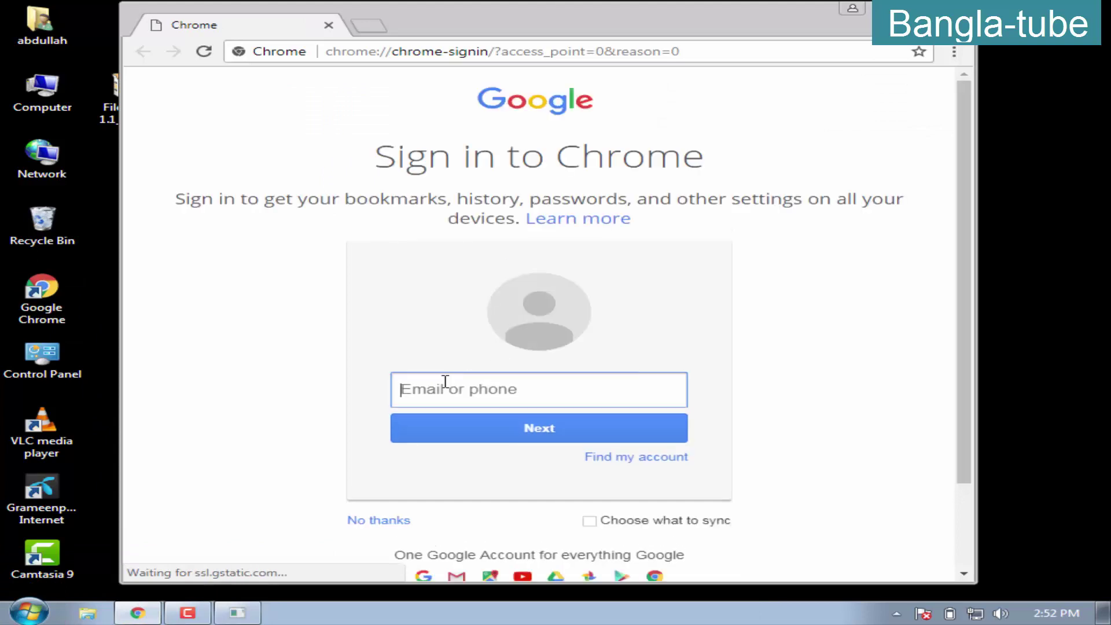
Go to the Google homepage and search for 'file loak' to find the file locker
left_click(351, 57)
type("google.com")
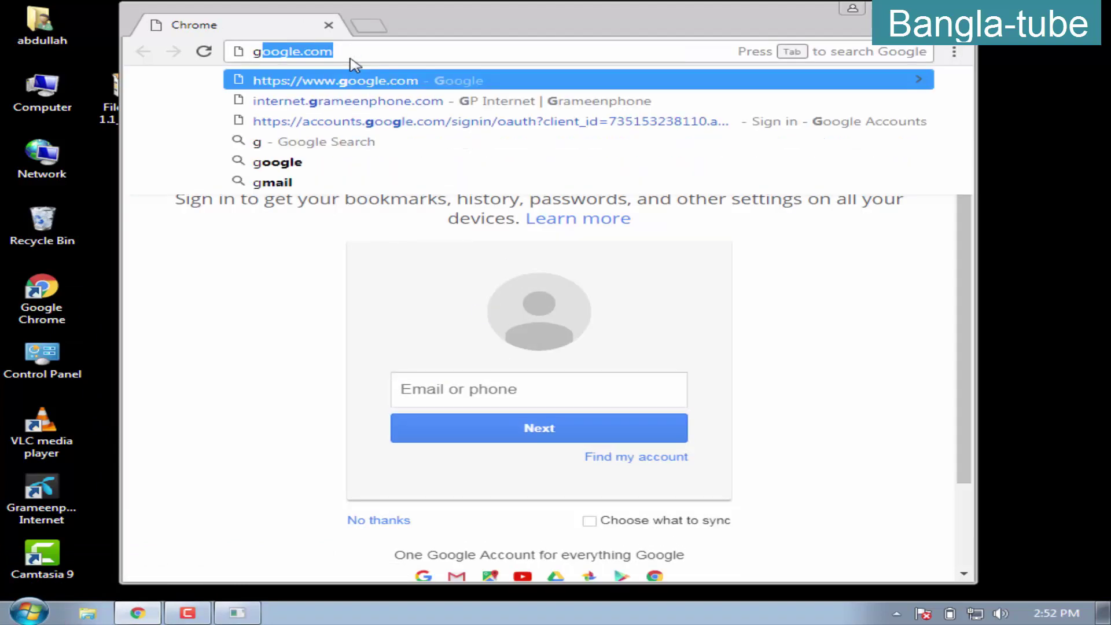
key("Return")
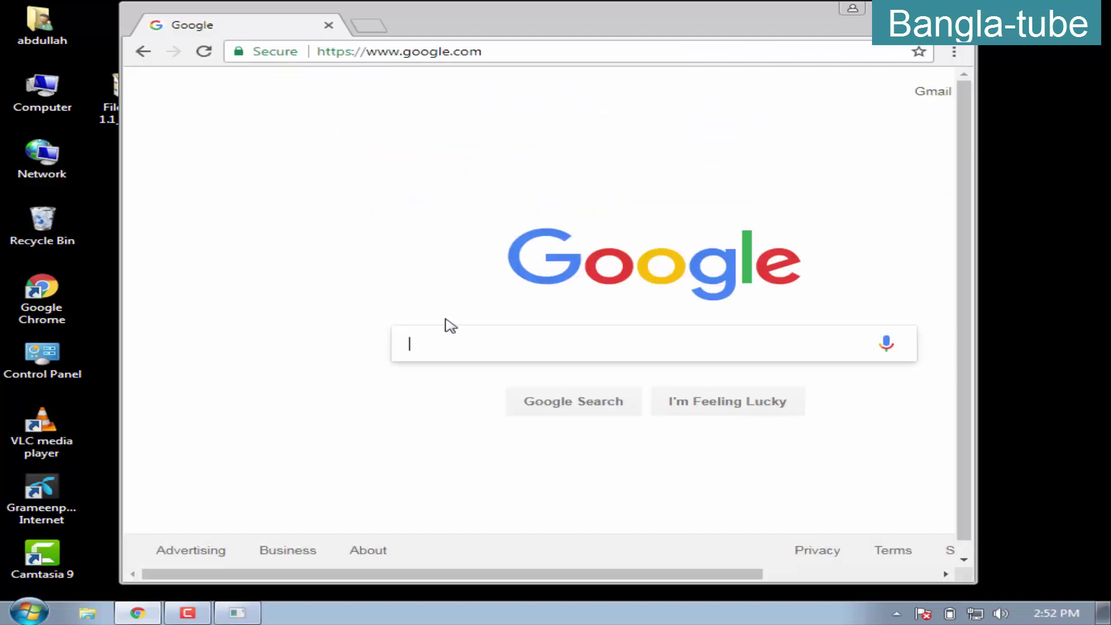
left_click_drag(424, 25, 539, 24)
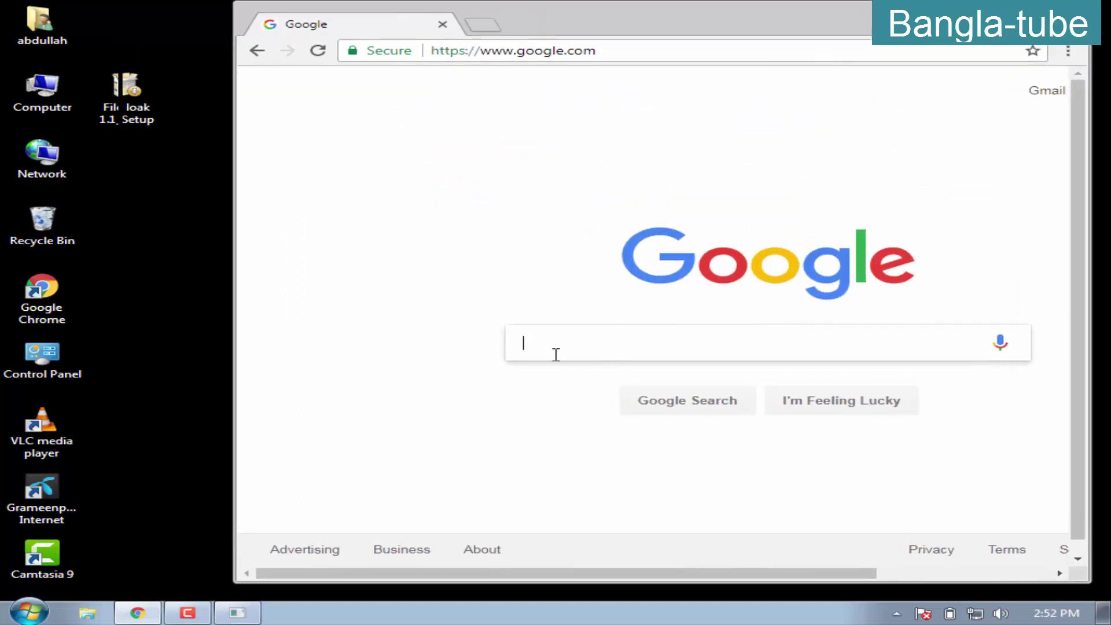
type("file")
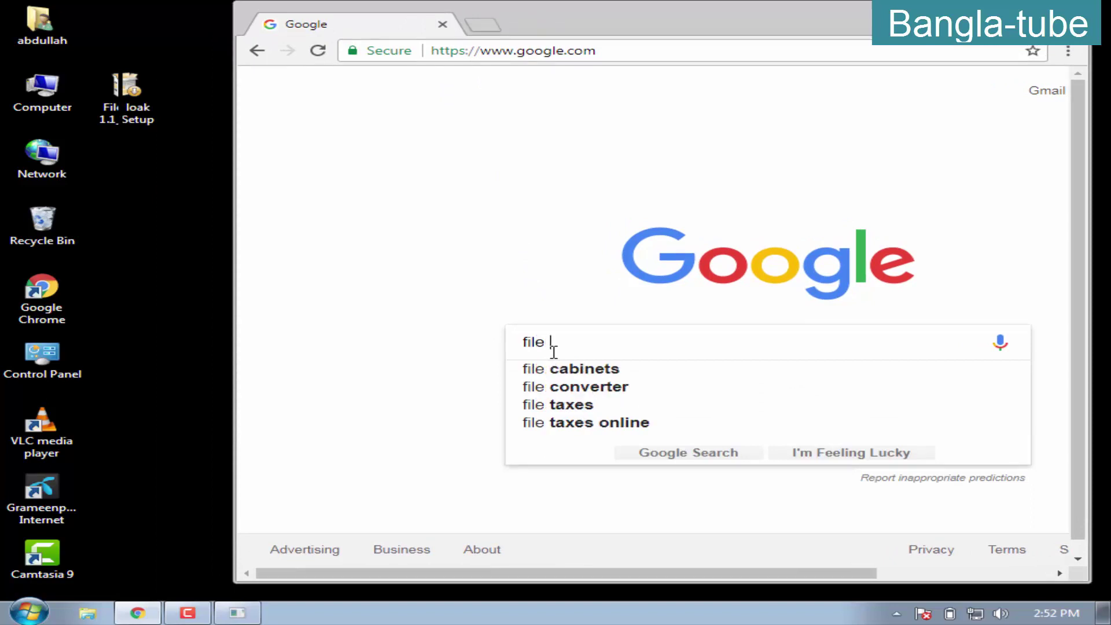
type(" l")
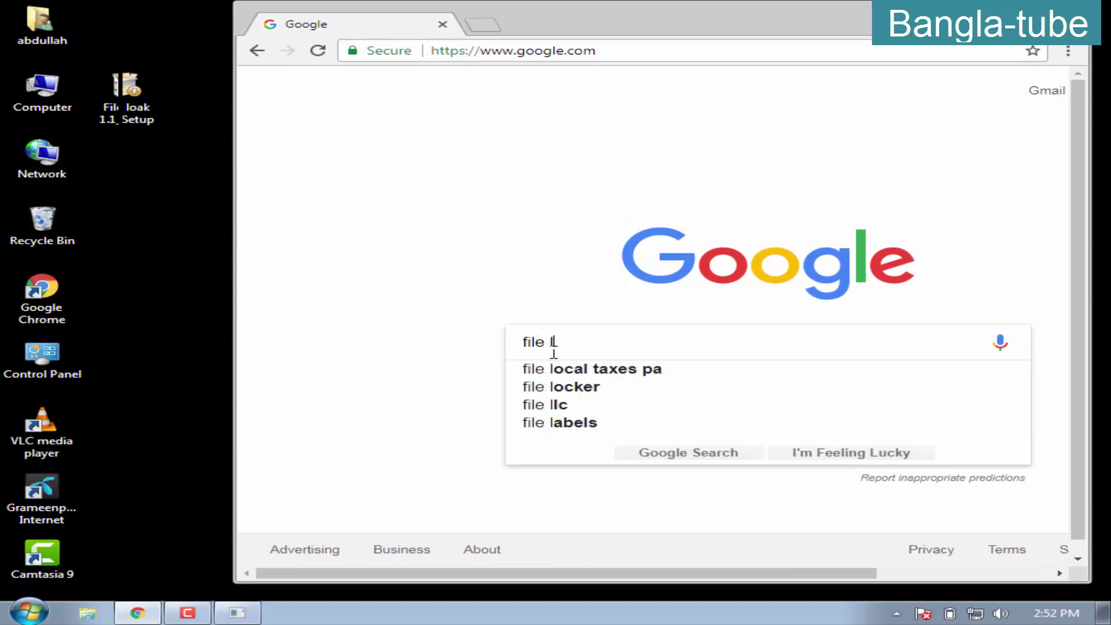
type("oak")
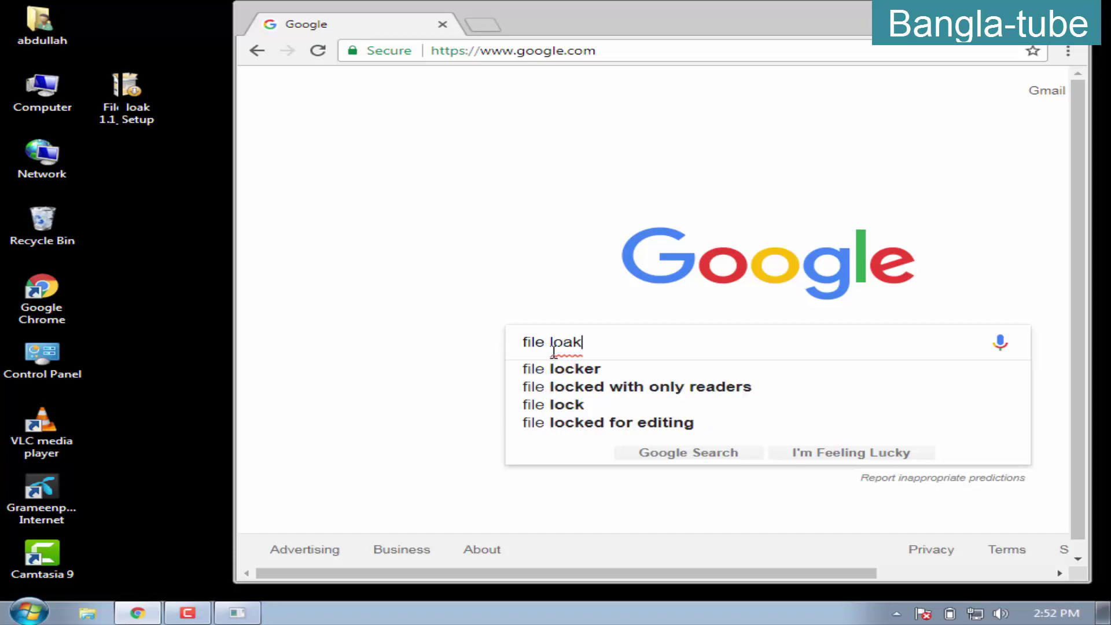
key("Return")
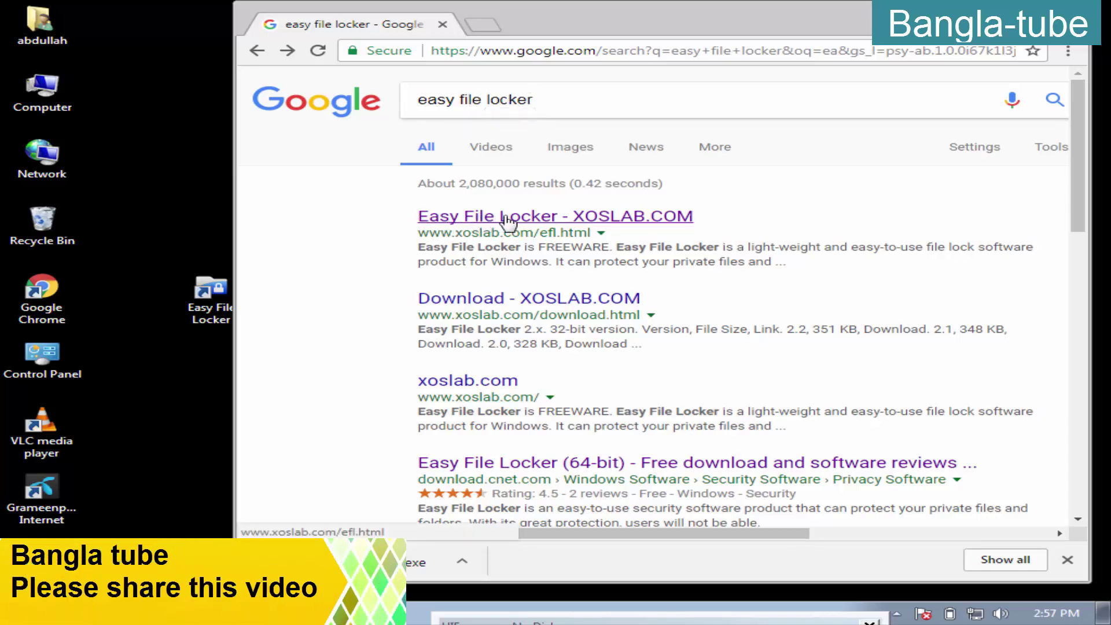
Open the XOSLAB.COM Easy File Locker result and the options menu for EFL2.2_Setup(x64).exe
left_click(531, 220)
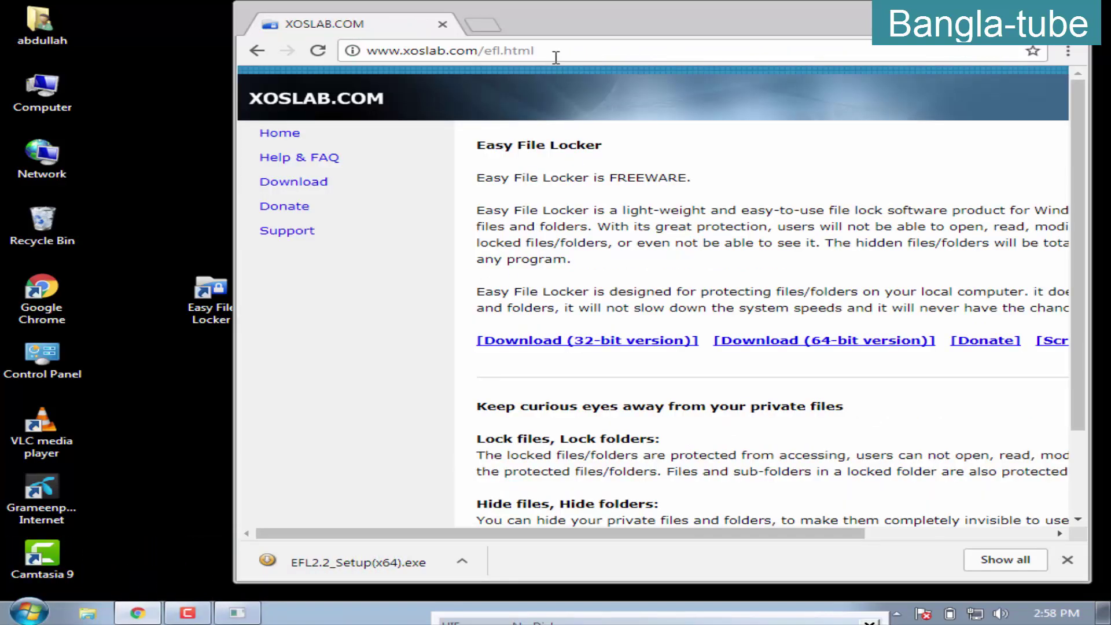
left_click_drag(615, 19, 590, 25)
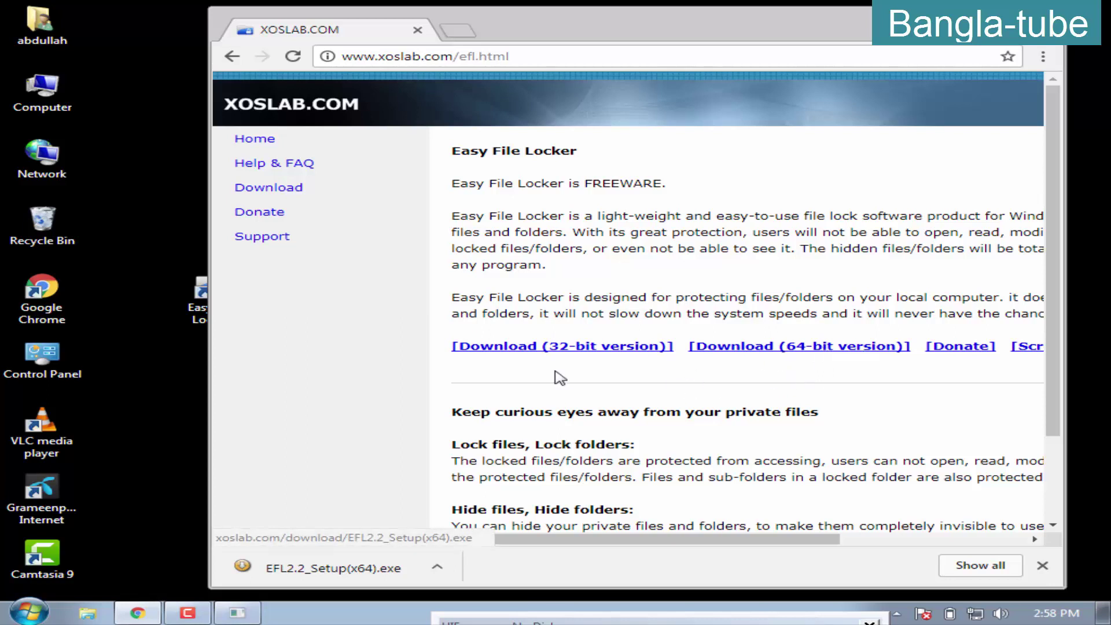
left_click(435, 570)
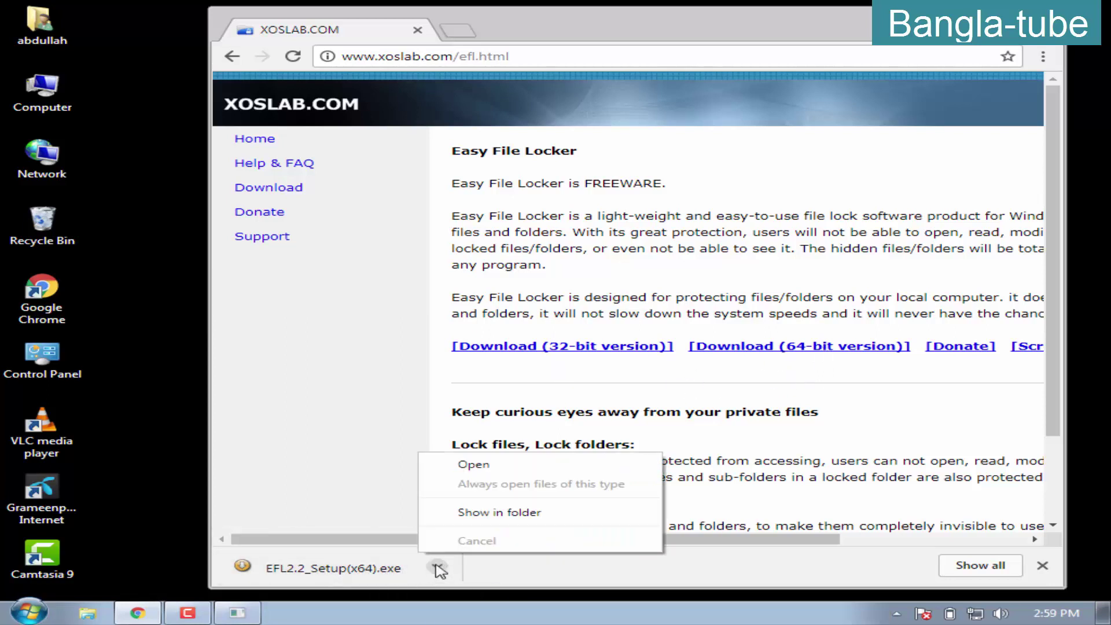
Run EFL2.2_Setup(x64) from Downloads and complete the wizard with defaults, launching Easy File Locker
left_click(476, 518)
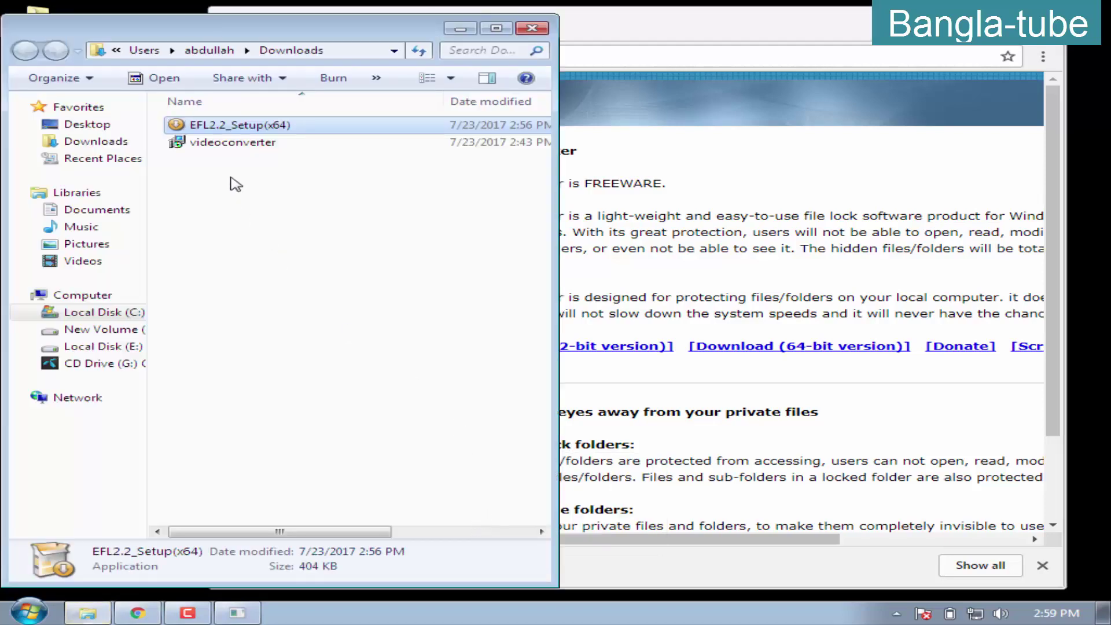
right_click(221, 128)
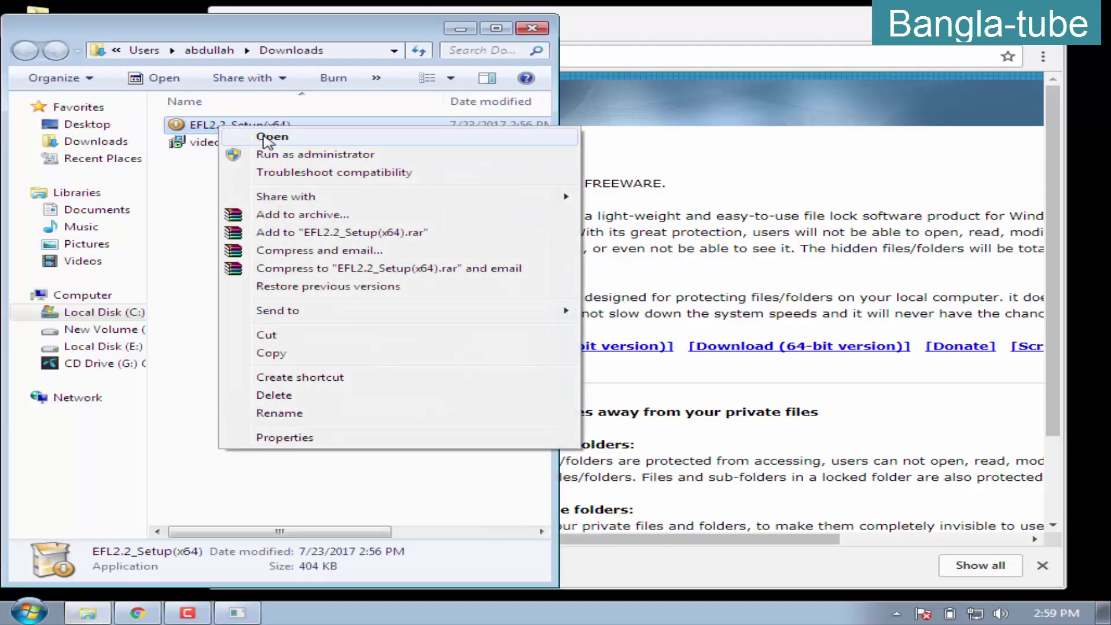
left_click(255, 138)
left_click(615, 323)
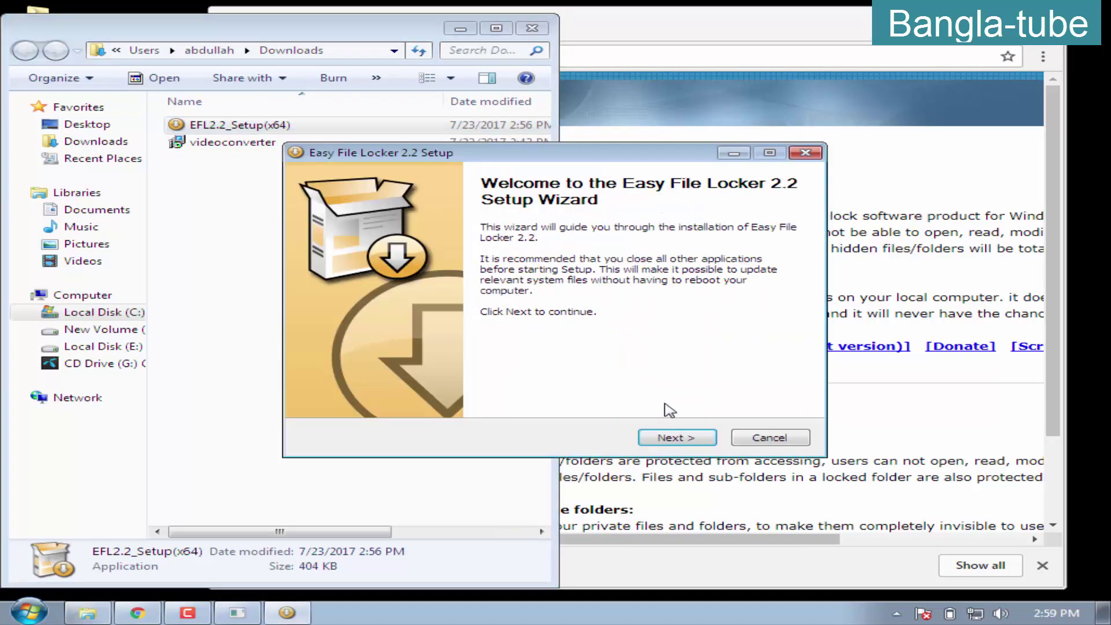
left_click(677, 439)
left_click(677, 438)
left_click(676, 439)
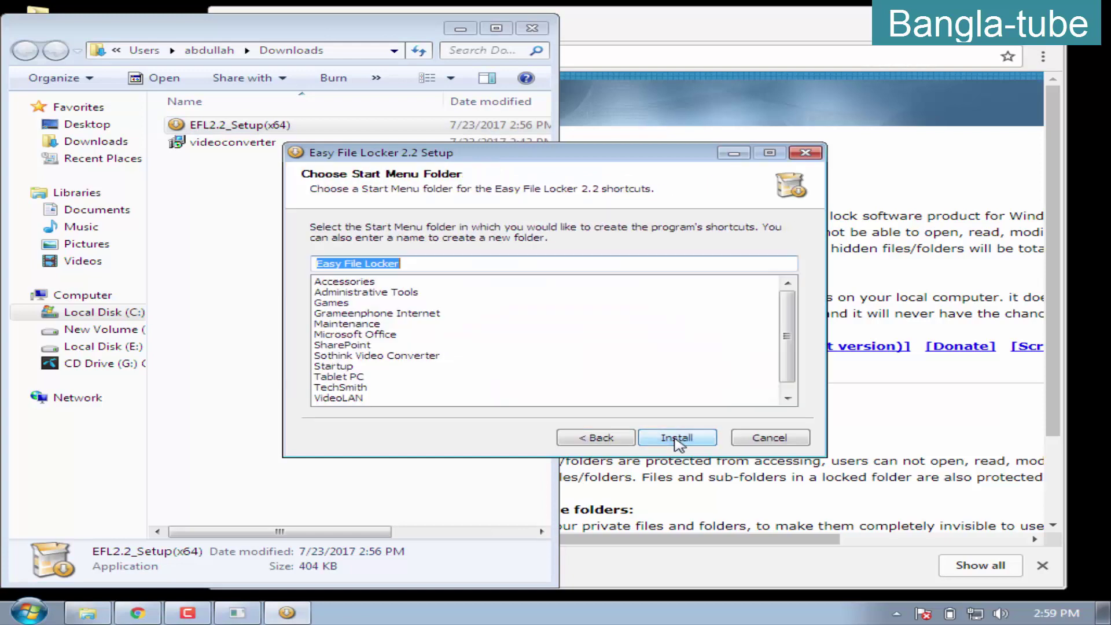
left_click(676, 439)
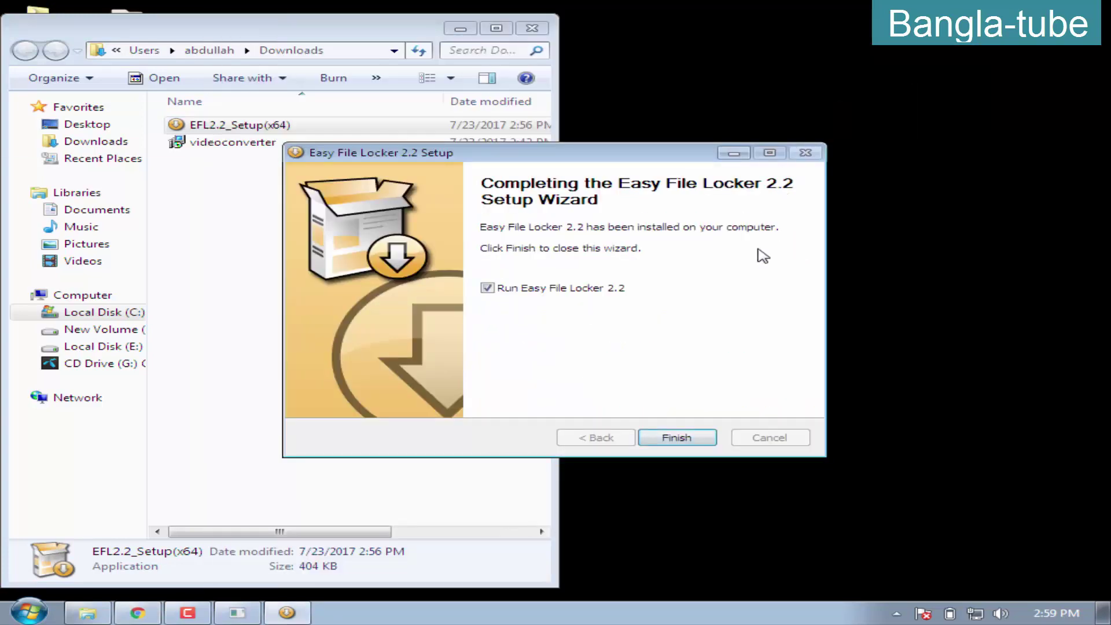
left_click(670, 438)
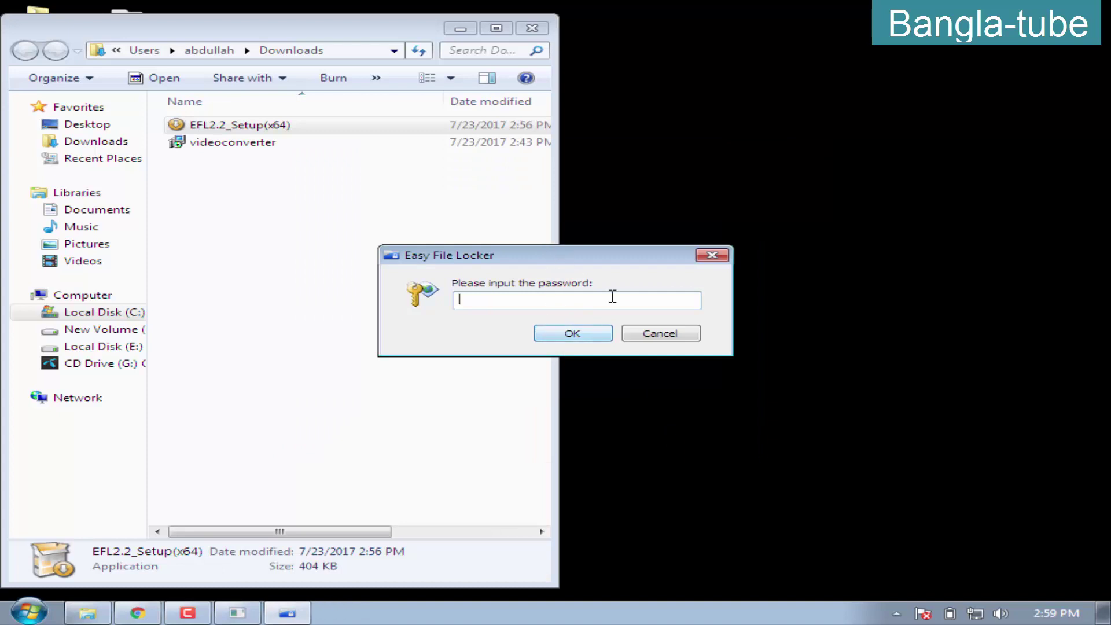
Close the Downloads window and unlock Easy File Locker with the program password
left_click(532, 29)
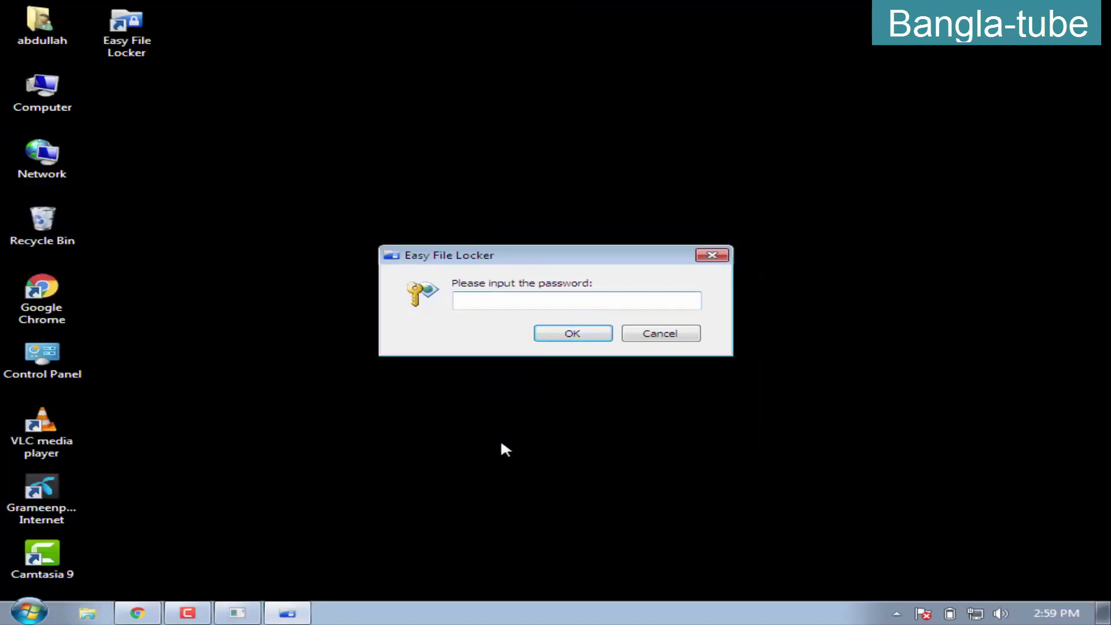
type("12345")
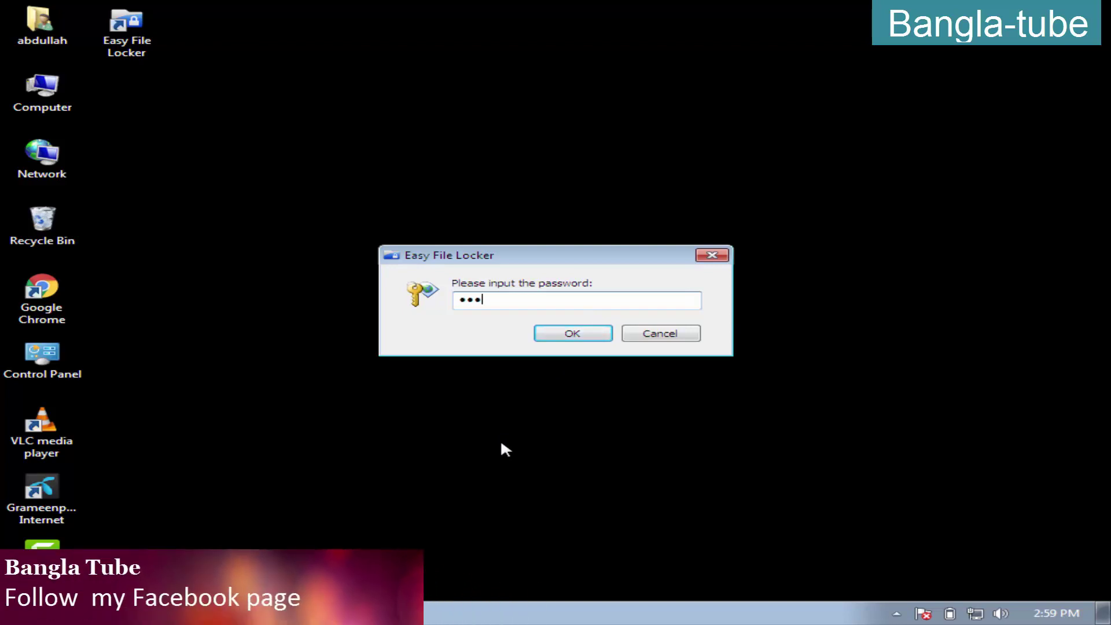
left_click(580, 337)
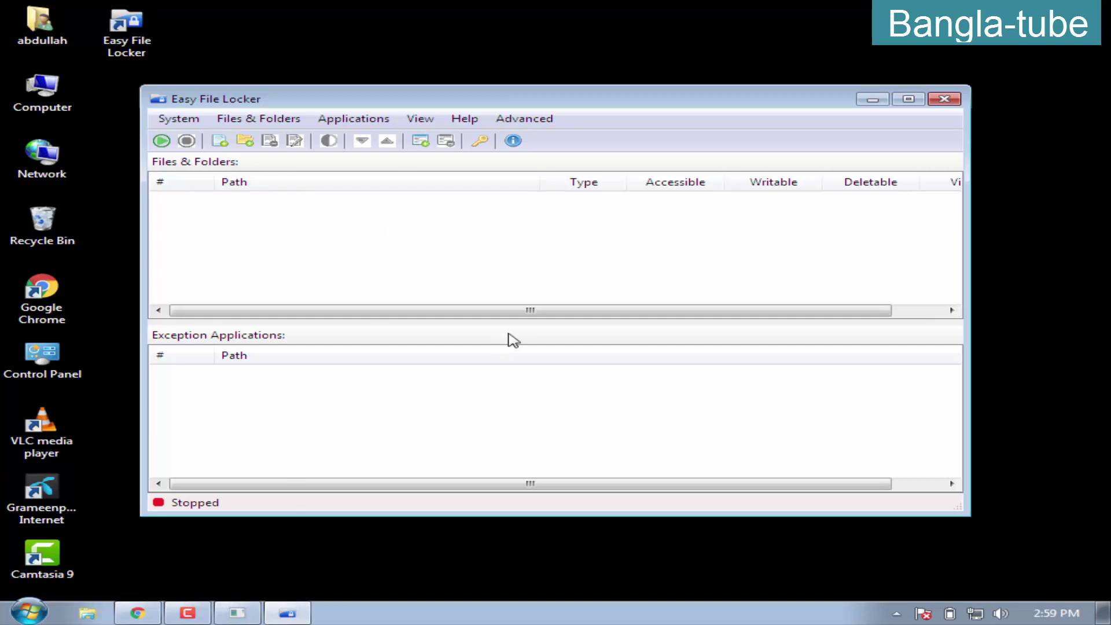
Use System > Set Password to save a new password and acknowledge the success message
left_click(183, 121)
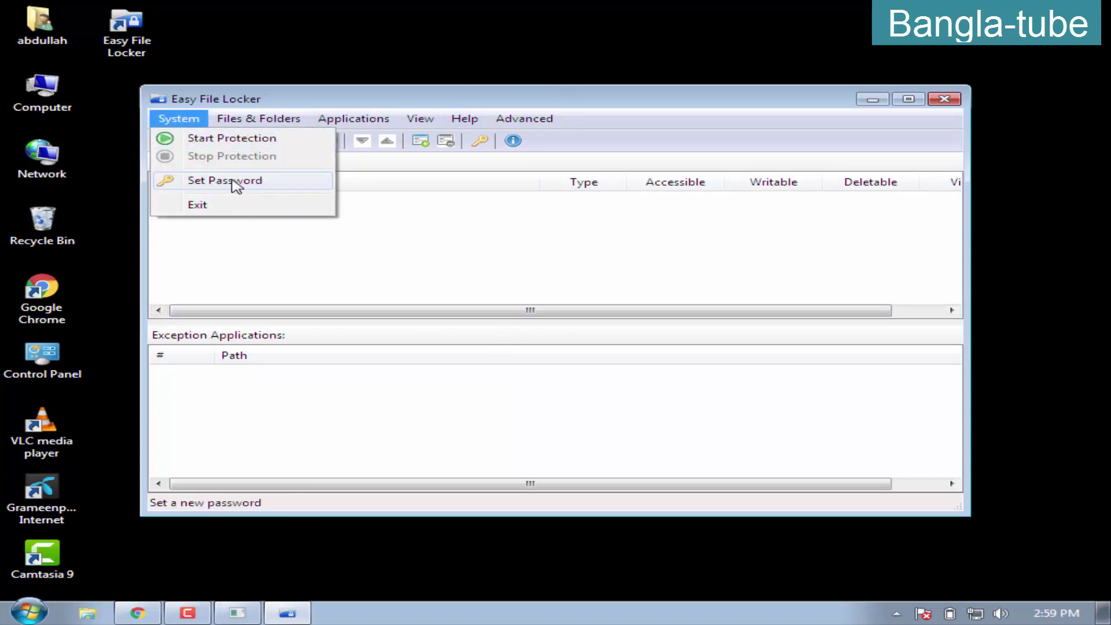
left_click(234, 184)
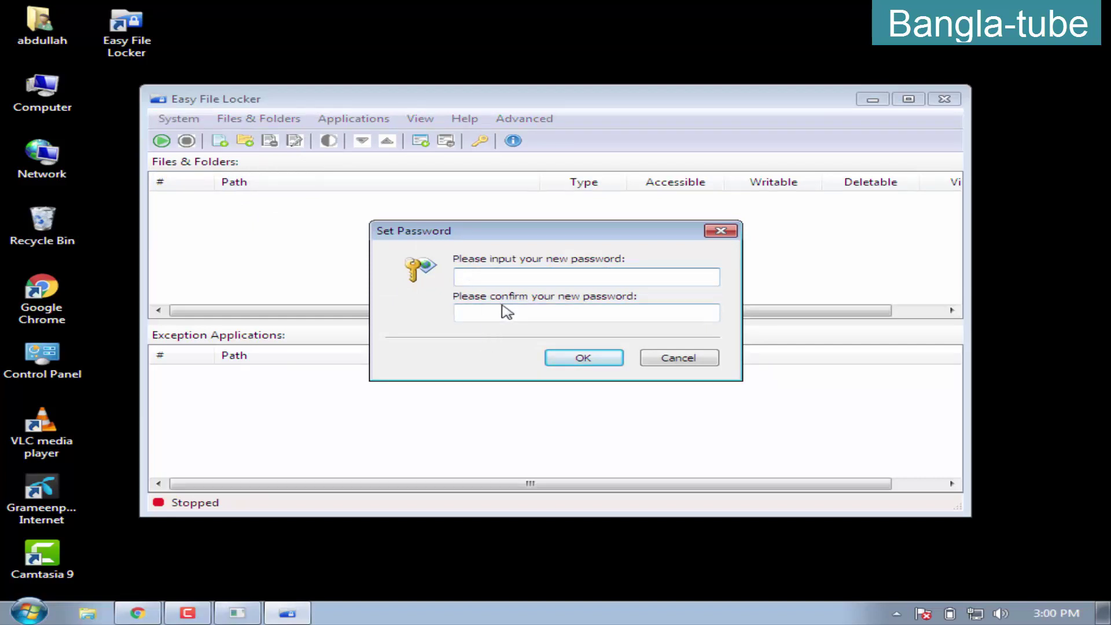
left_click(605, 361)
left_click(620, 382)
left_click(700, 382)
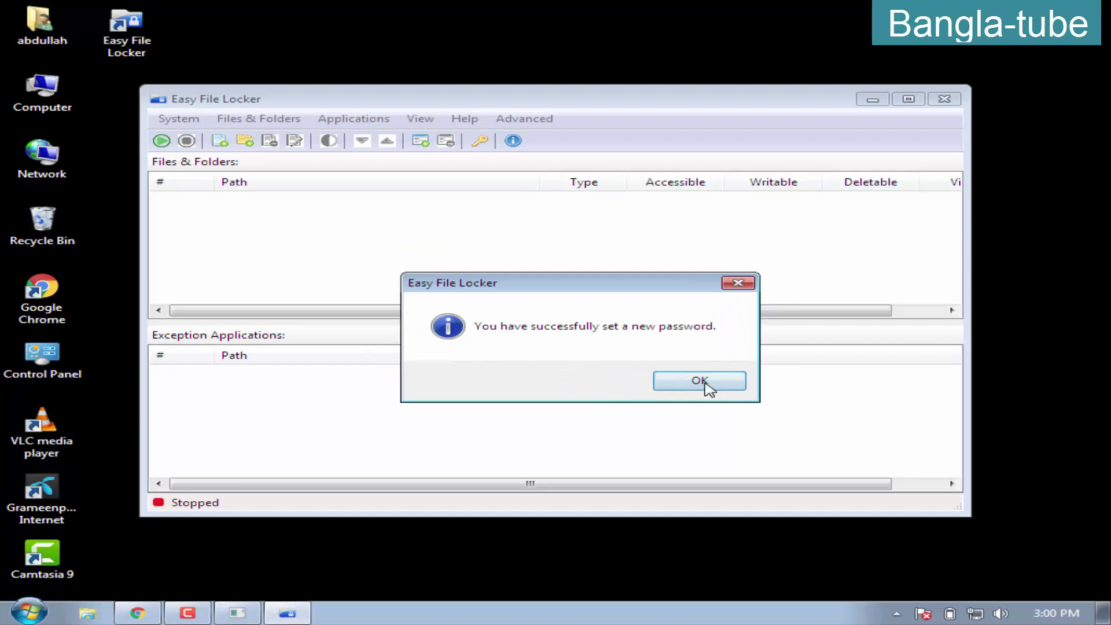
Start protection from the System menu
left_click(176, 119)
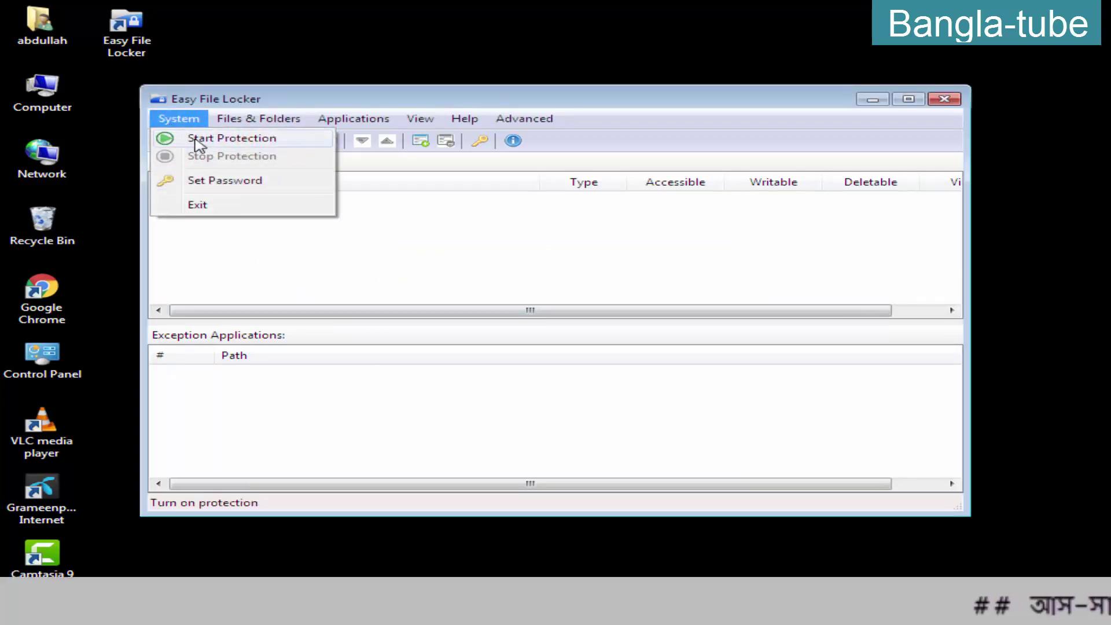
left_click(197, 156)
left_click(177, 119)
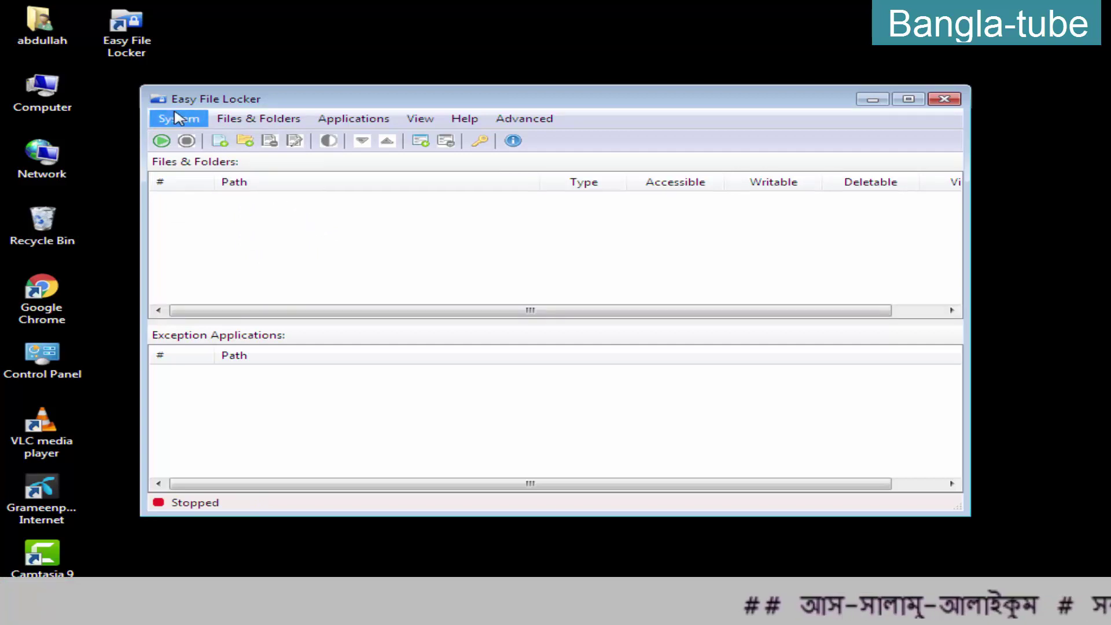
left_click(206, 141)
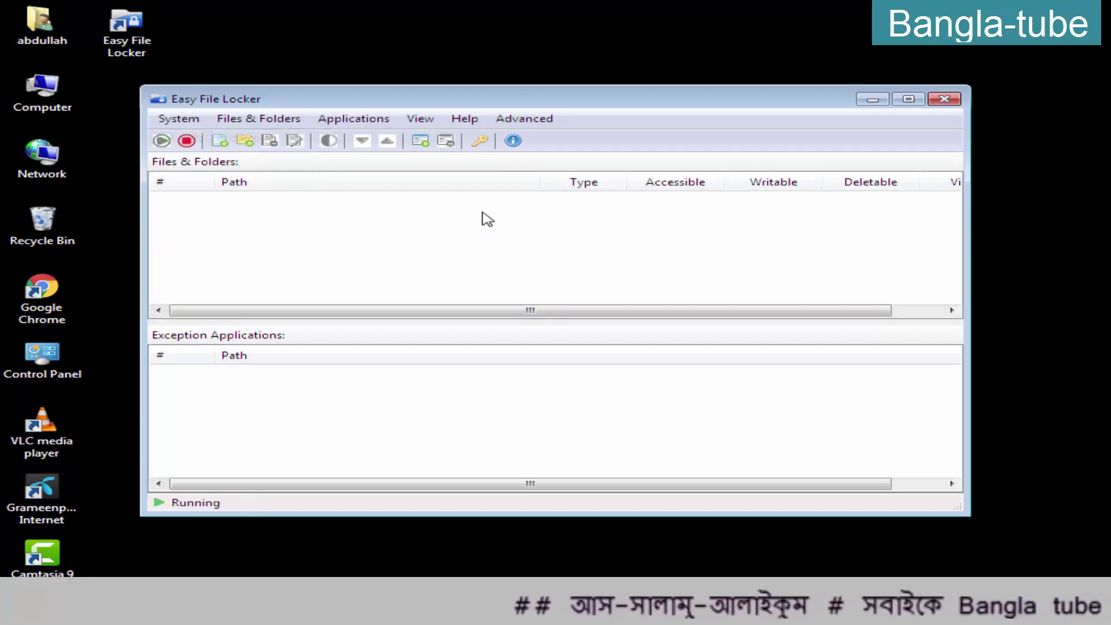
Close Easy File Locker, reopen it from the desktop shortcut and move the shortcut mid-desktop
left_click(946, 101)
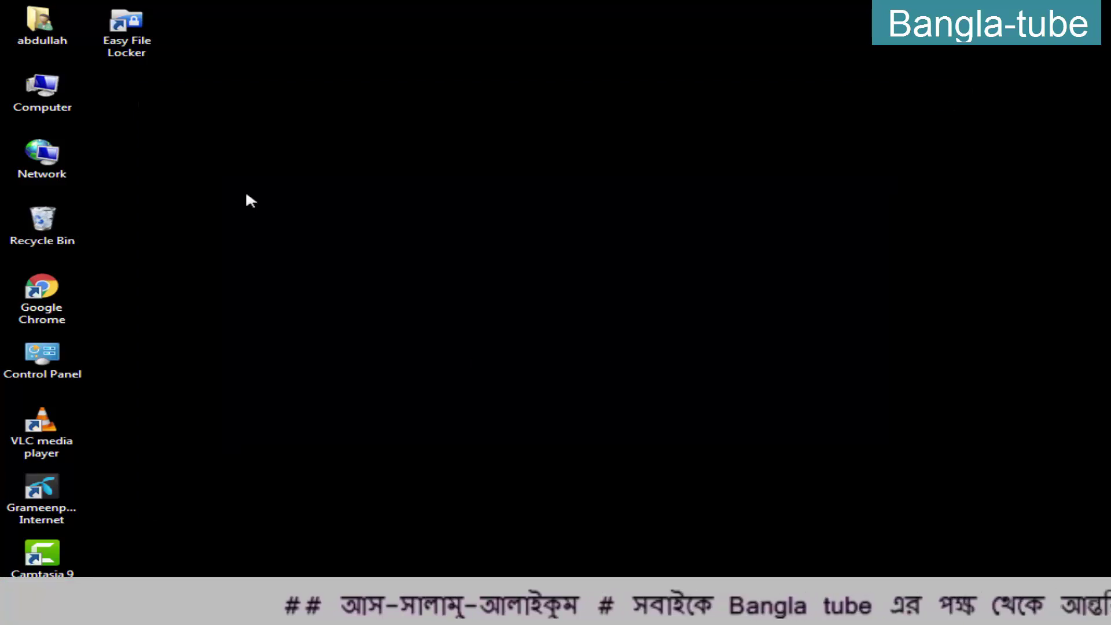
double_click(130, 30)
left_click_drag(136, 26, 306, 358)
Relaunch Easy File Locker and set a new confirmed password via System > Set Password
double_click(282, 373)
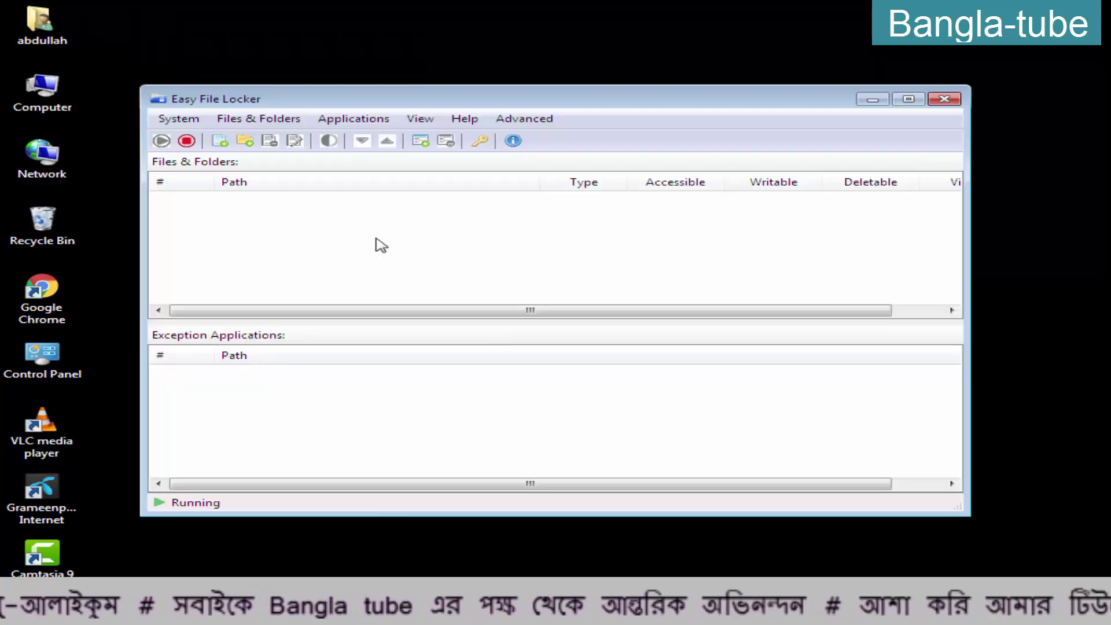
left_click(184, 121)
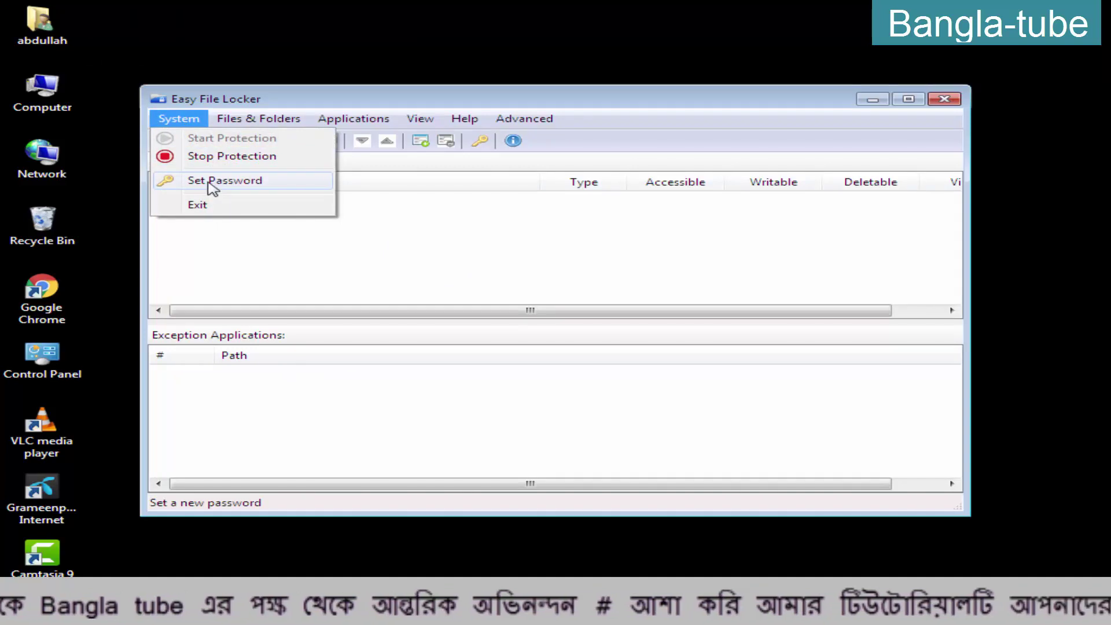
left_click(211, 184)
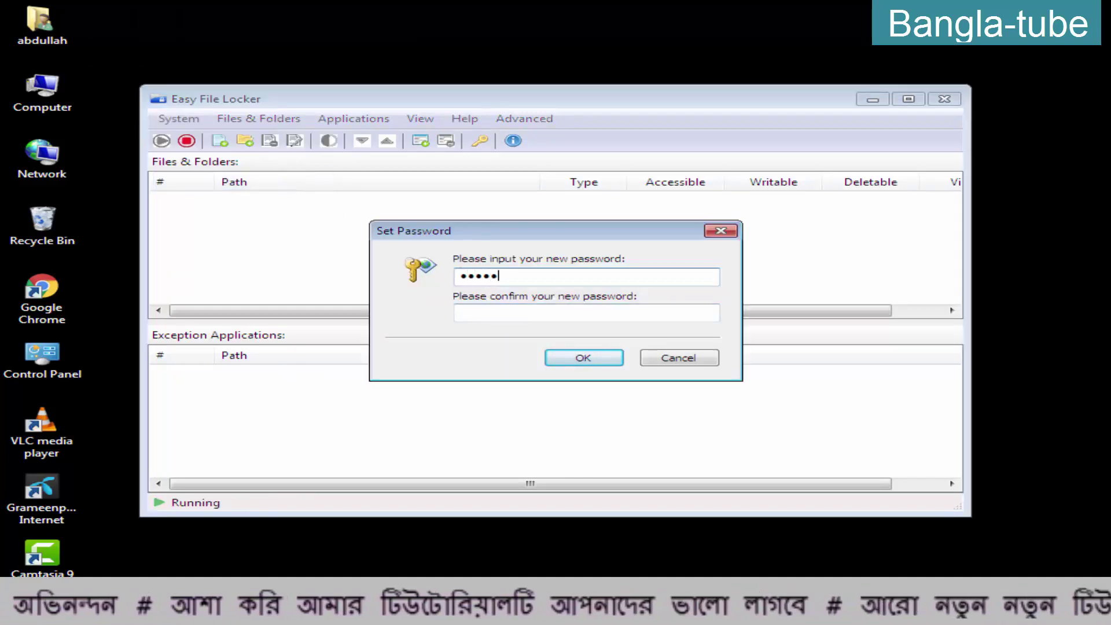
left_click(469, 313)
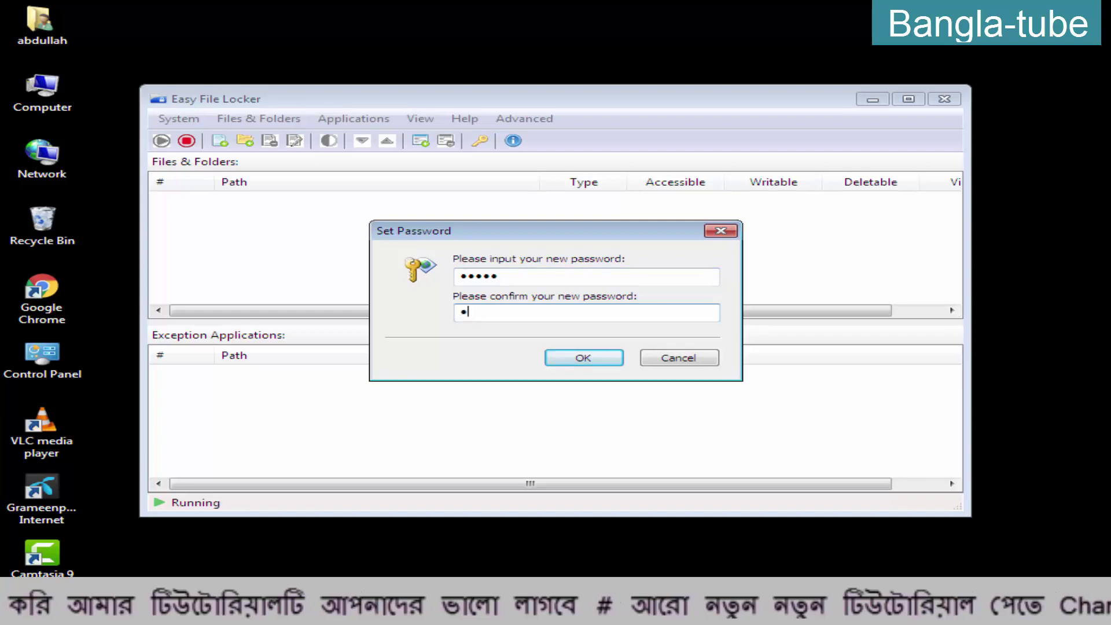
left_click(585, 360)
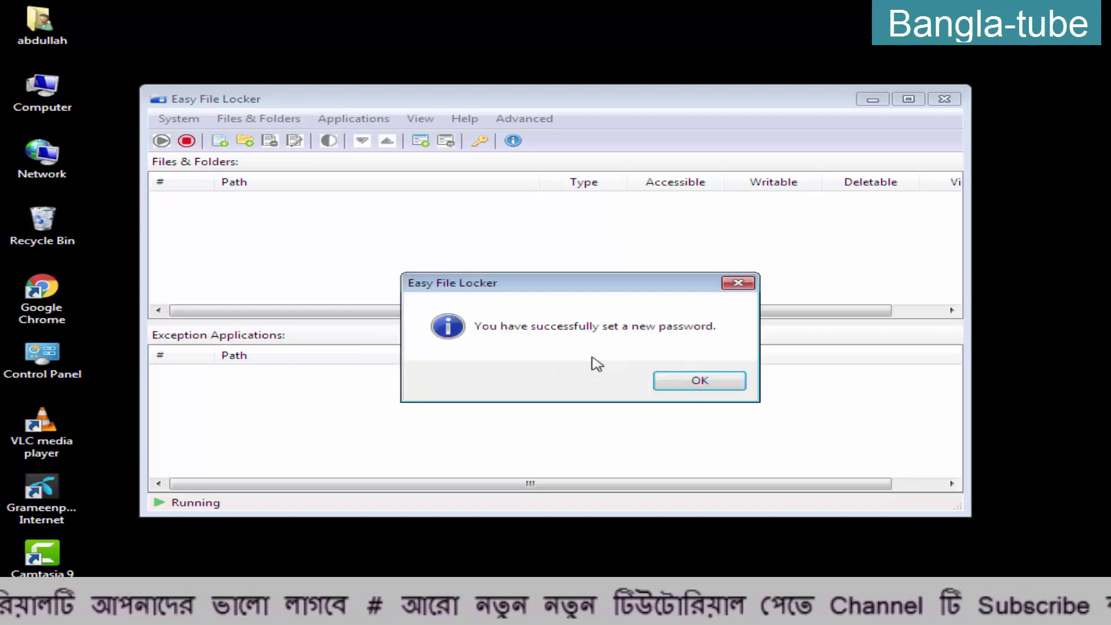
left_click(708, 384)
left_click(153, 119)
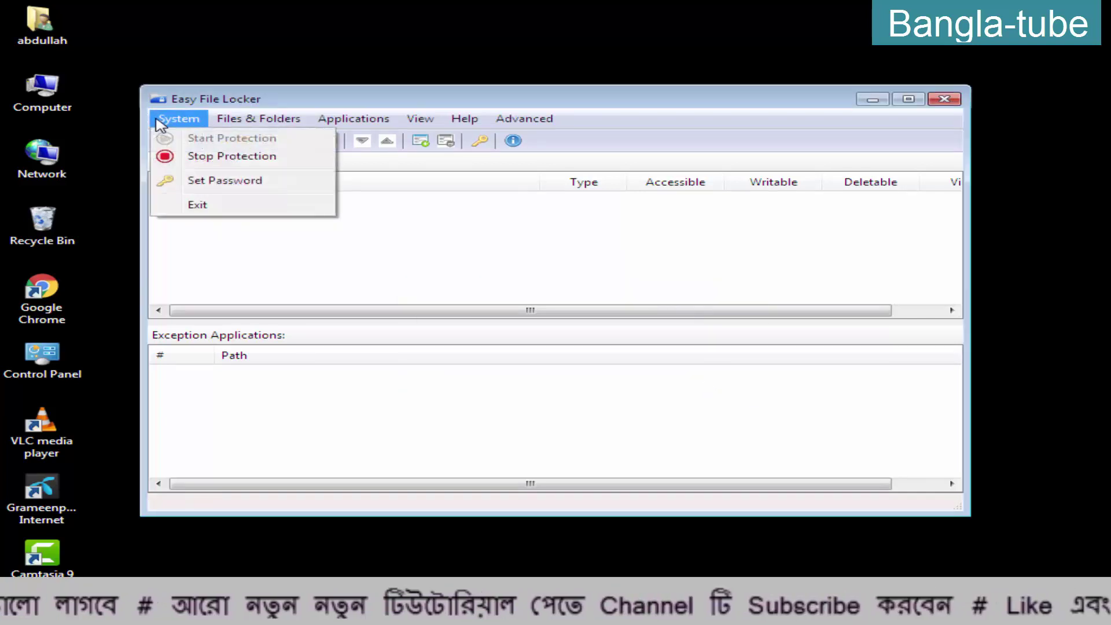
Exit Easy File Locker, relaunch it from the desktop icon and unlock it with the password
left_click(956, 99)
double_click(296, 361)
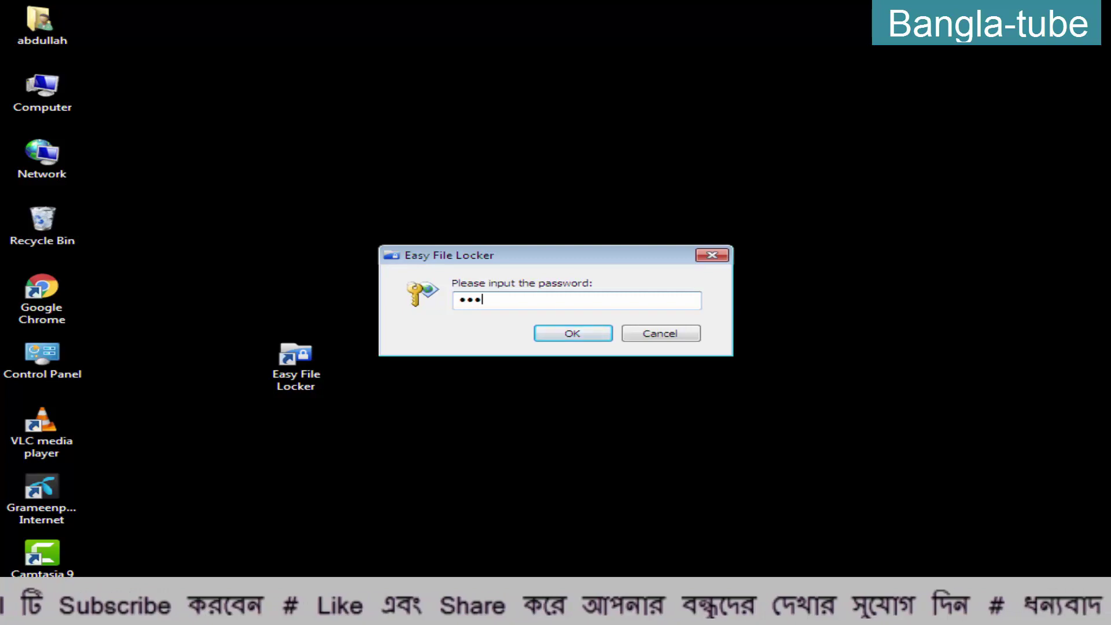
left_click(560, 335)
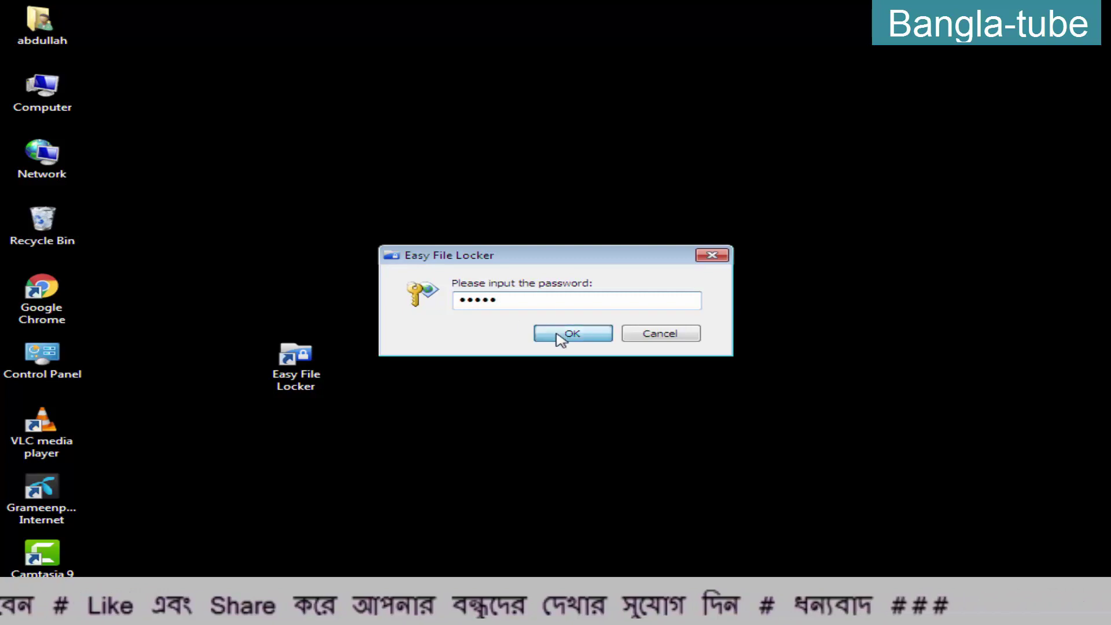
left_click_drag(390, 101, 491, 77)
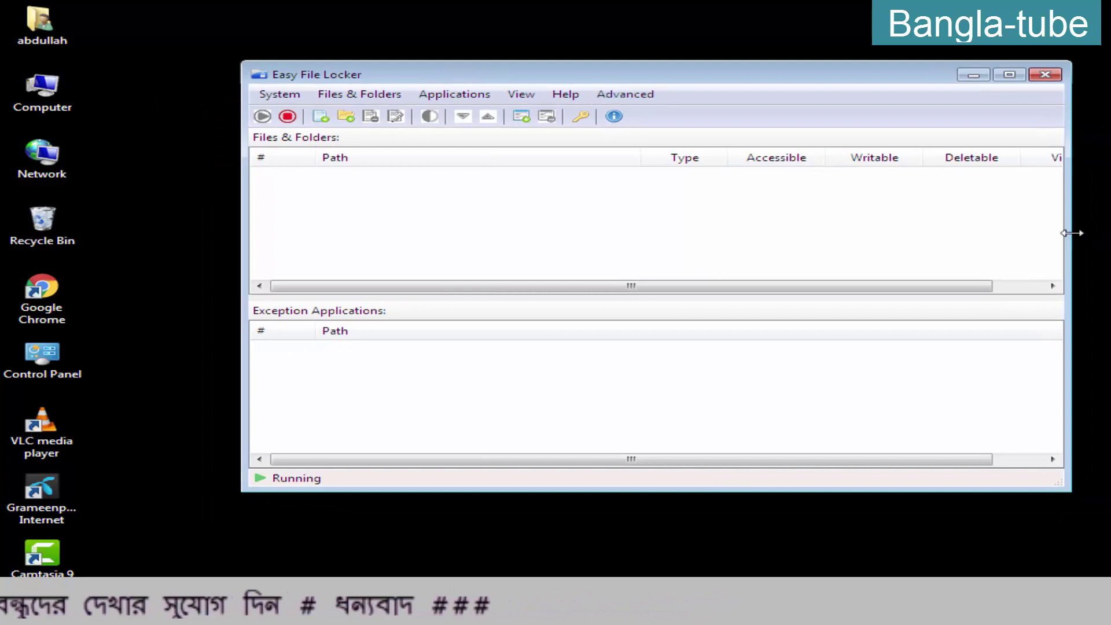
Place a narrowed Easy File Locker at upper right and open Local Disk (E:) via Computer
left_click_drag(1072, 233, 714, 235)
left_click_drag(524, 74, 856, 38)
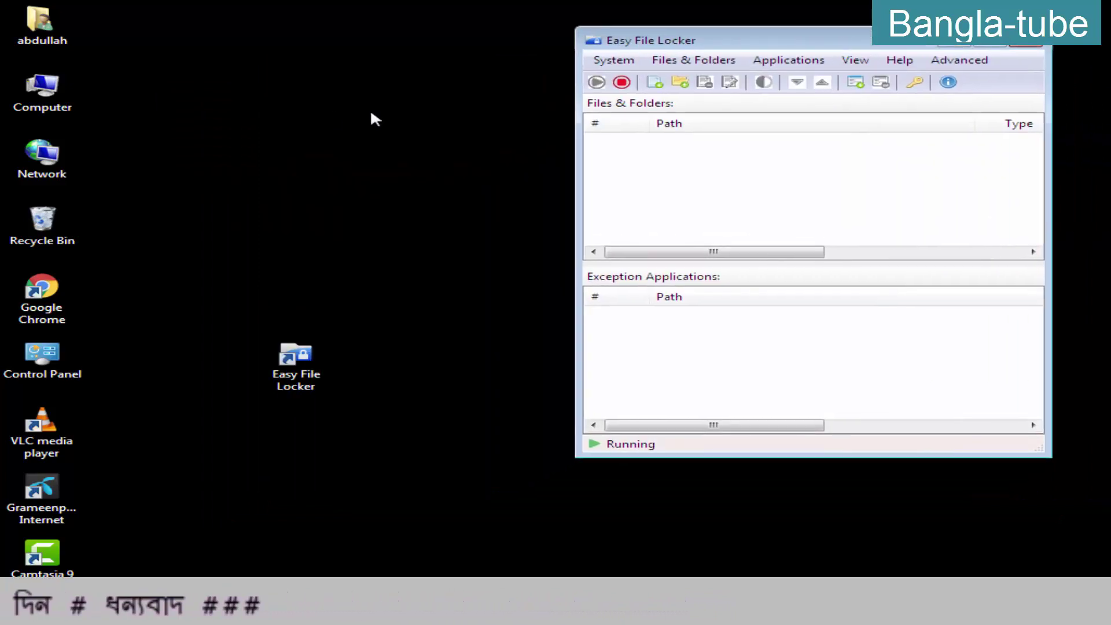
double_click(41, 93)
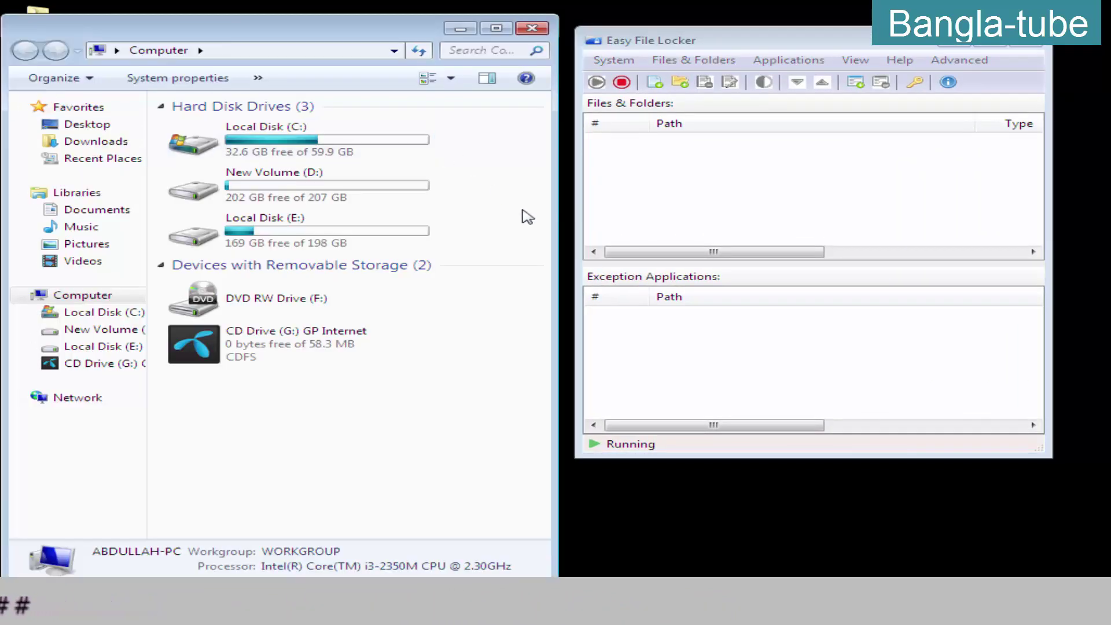
left_click_drag(553, 210, 543, 211)
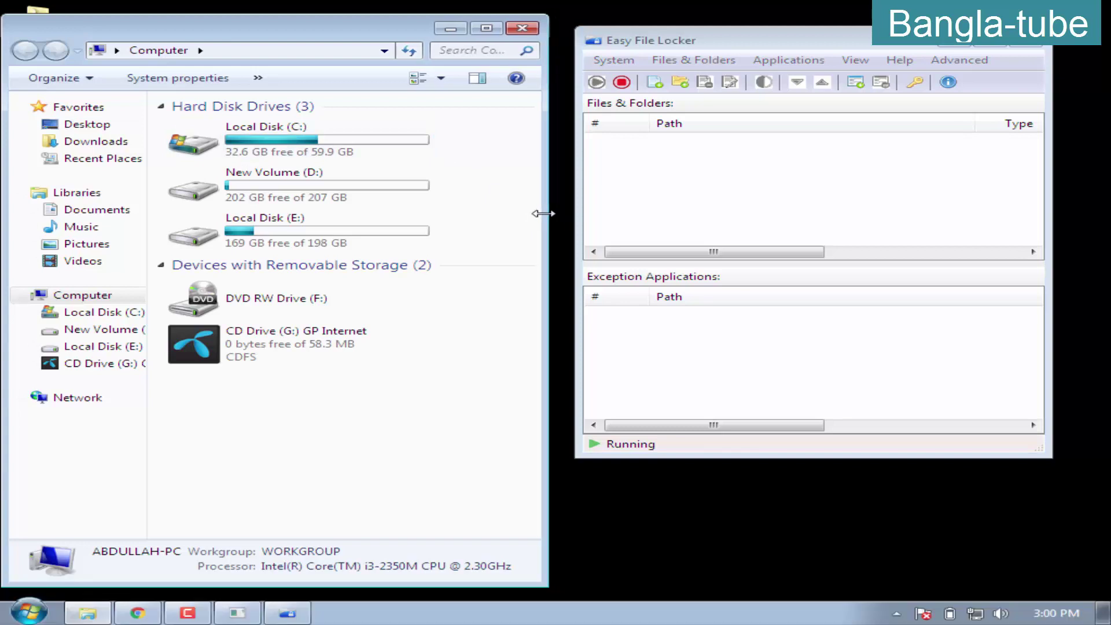
double_click(253, 195)
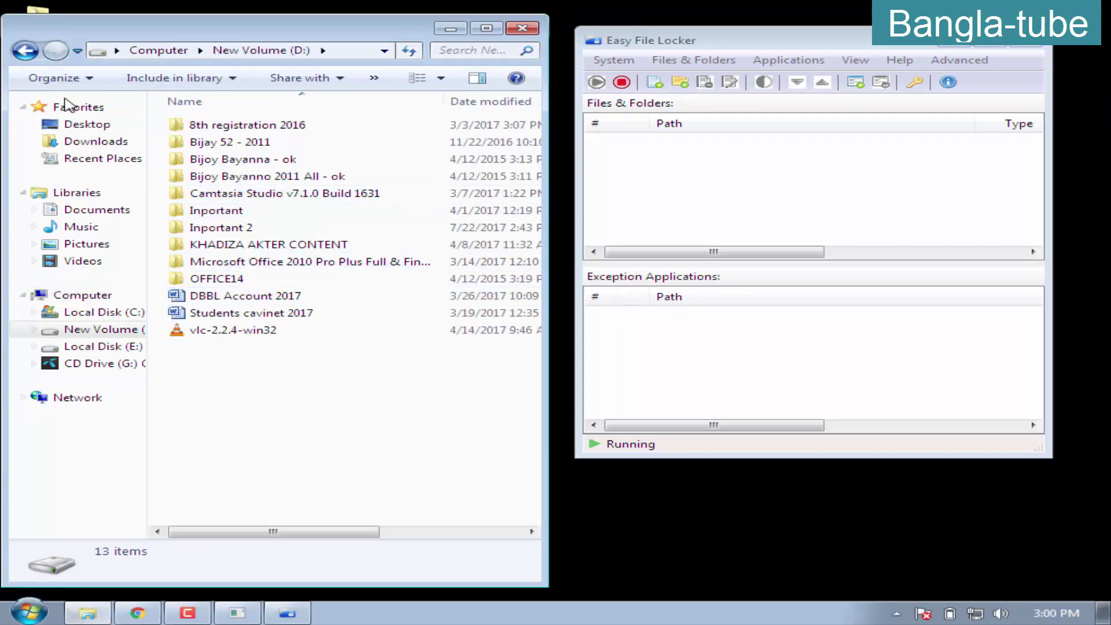
left_click(25, 50)
double_click(243, 232)
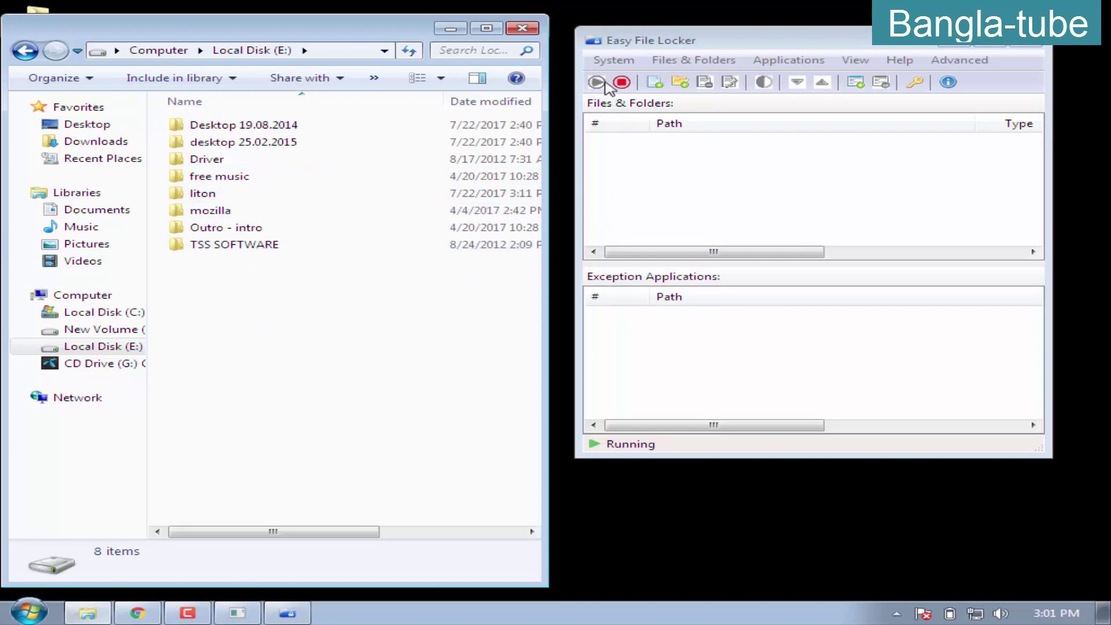
left_click(715, 63)
Add E:\liton through Files & Folders > Add Folder and save the protection rule
left_click(705, 64)
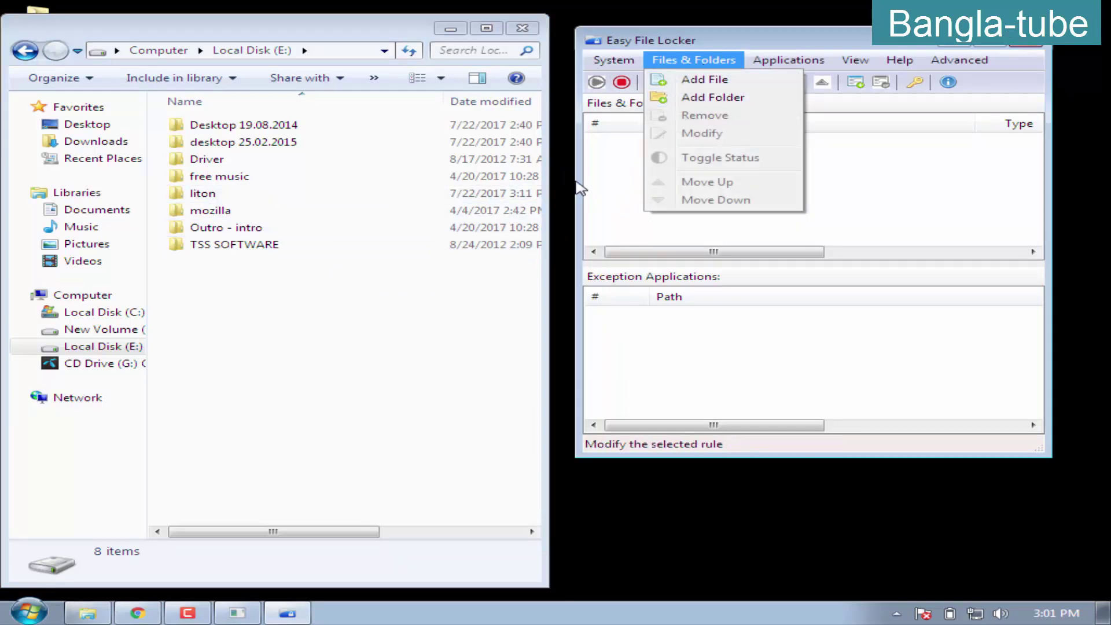
left_click(721, 98)
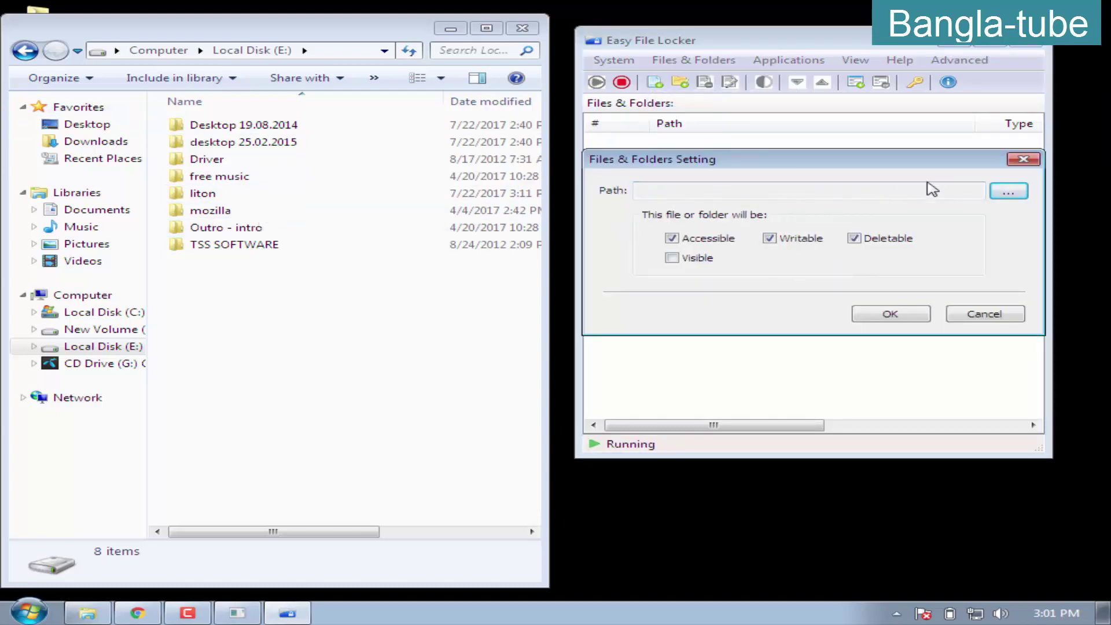
left_click(1010, 193)
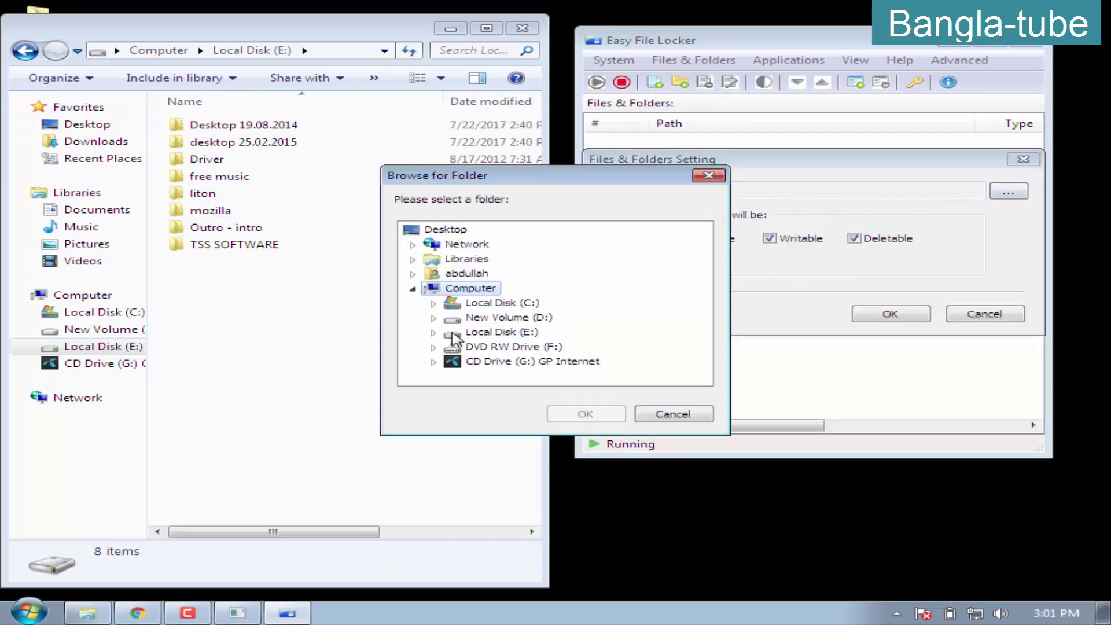
left_click(434, 333)
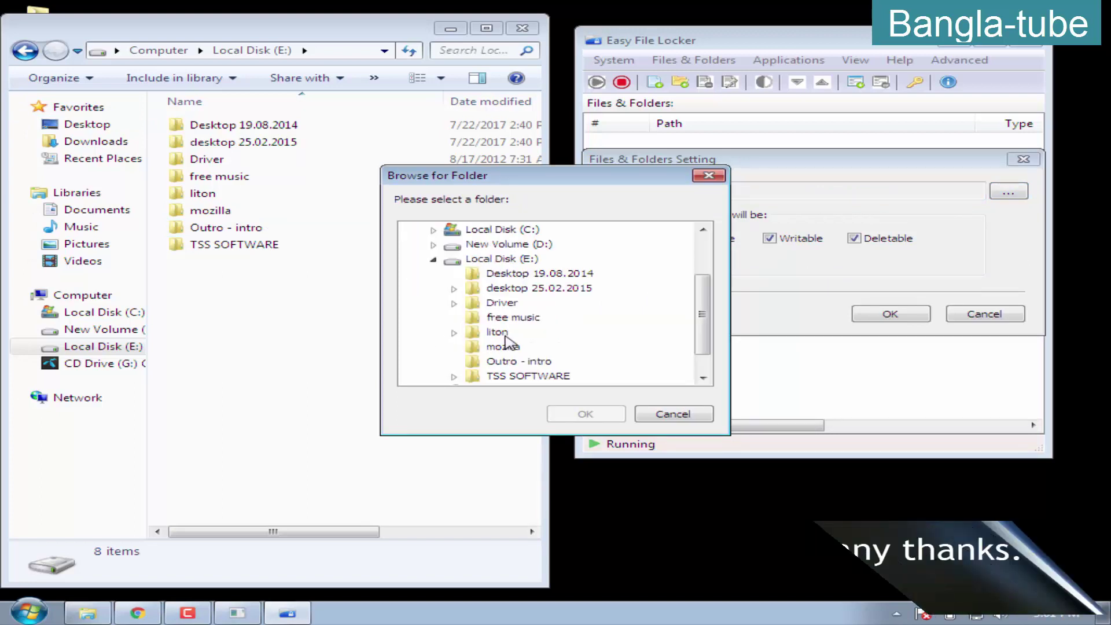
left_click(606, 415)
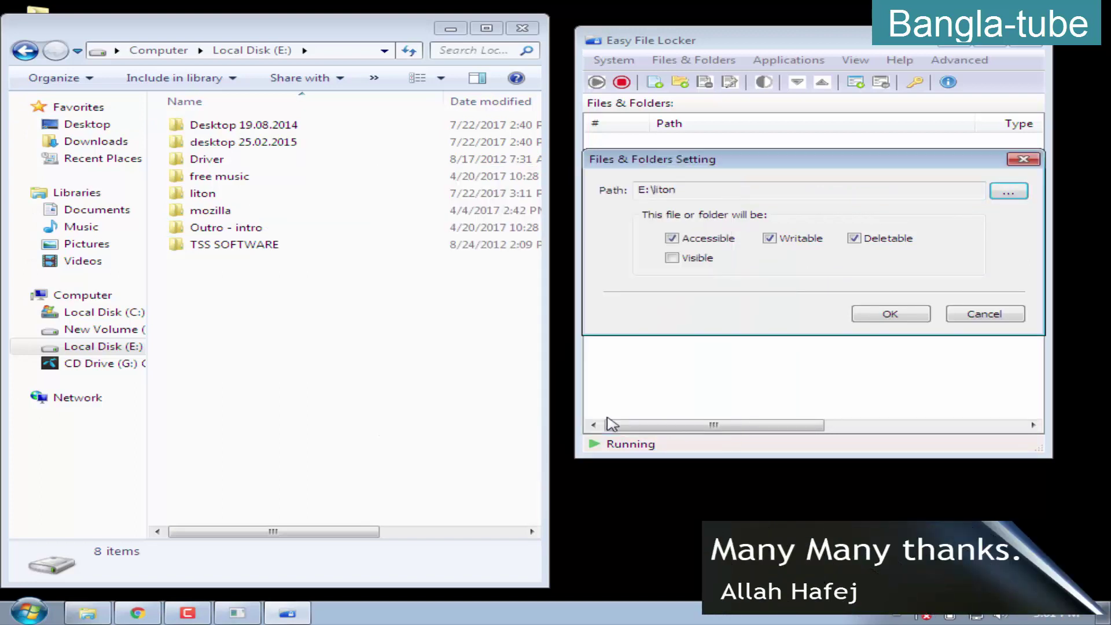
left_click(875, 316)
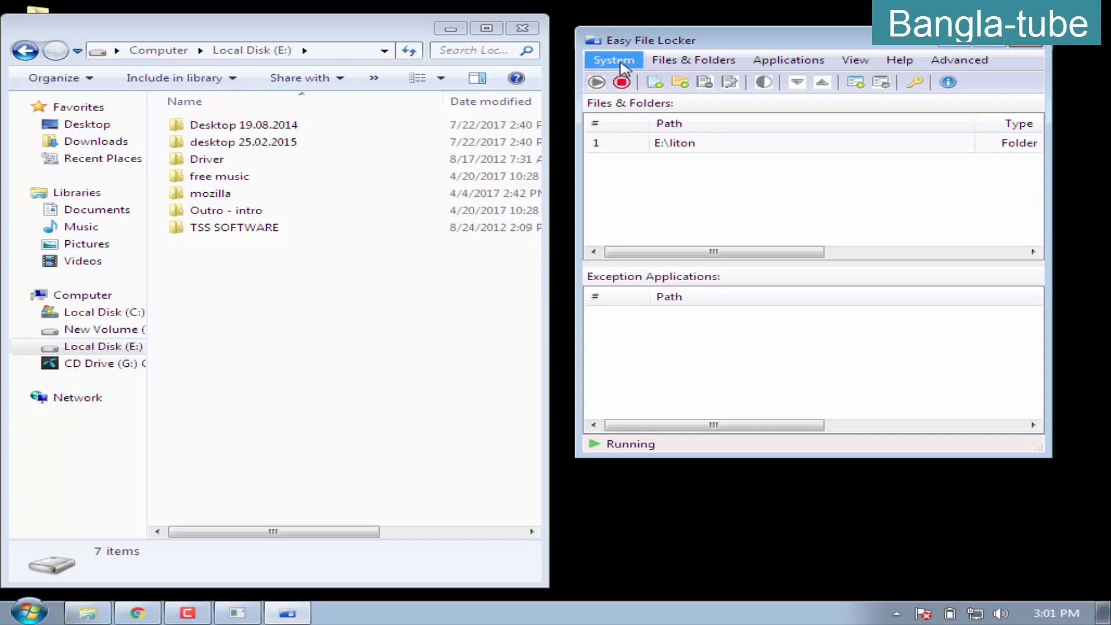
Close and relaunch Easy File Locker, unlocking it with the password to show the E:\liton rule
left_click(1034, 47)
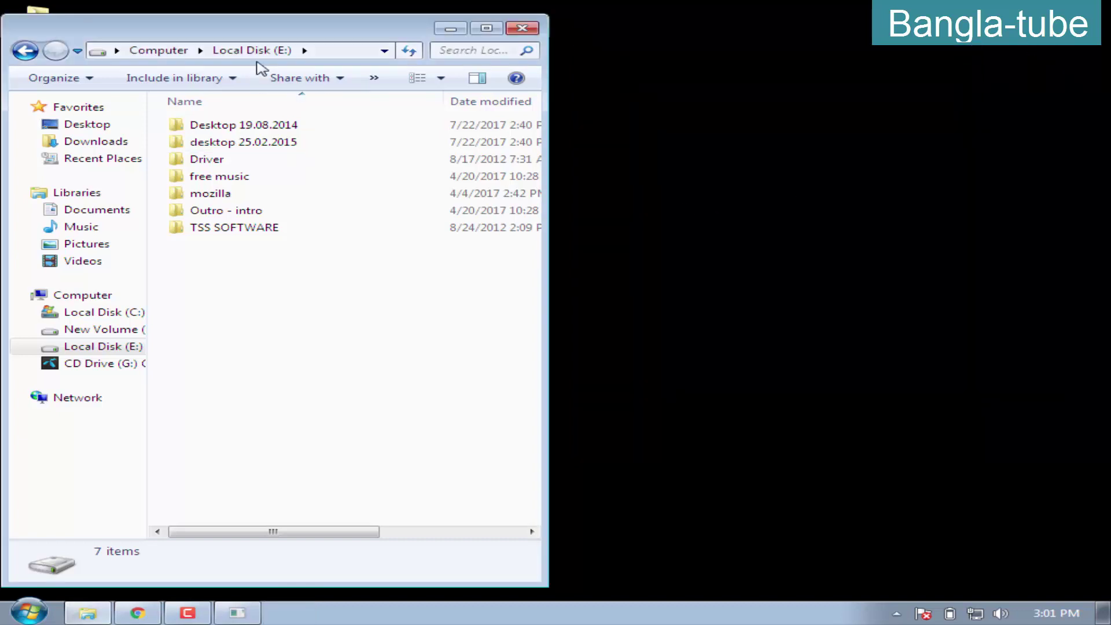
left_click_drag(268, 35, 805, 35)
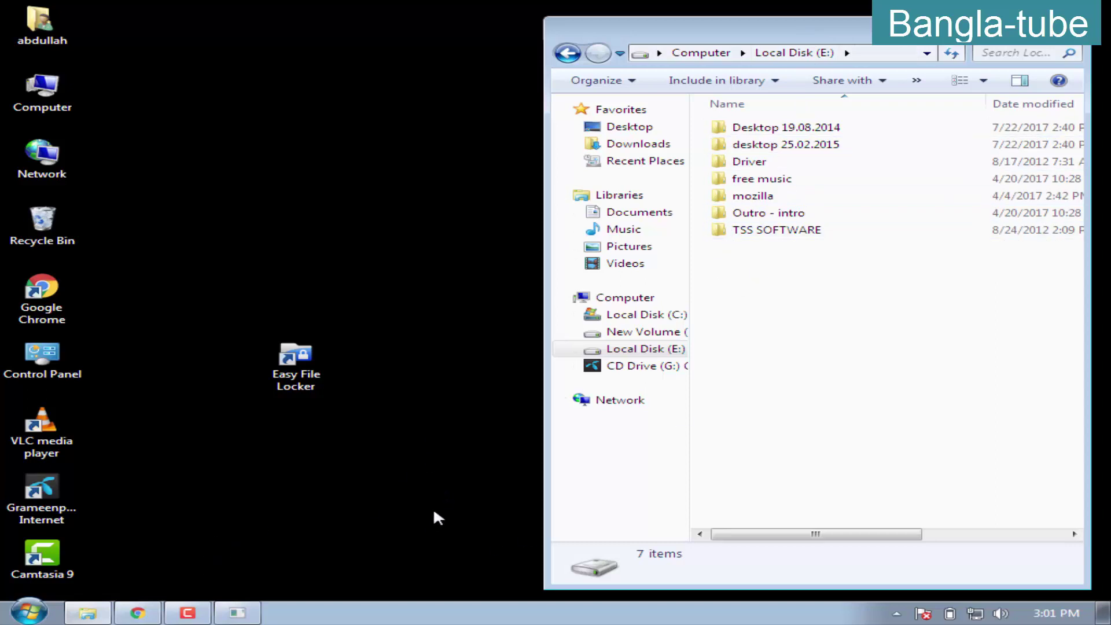
double_click(304, 383)
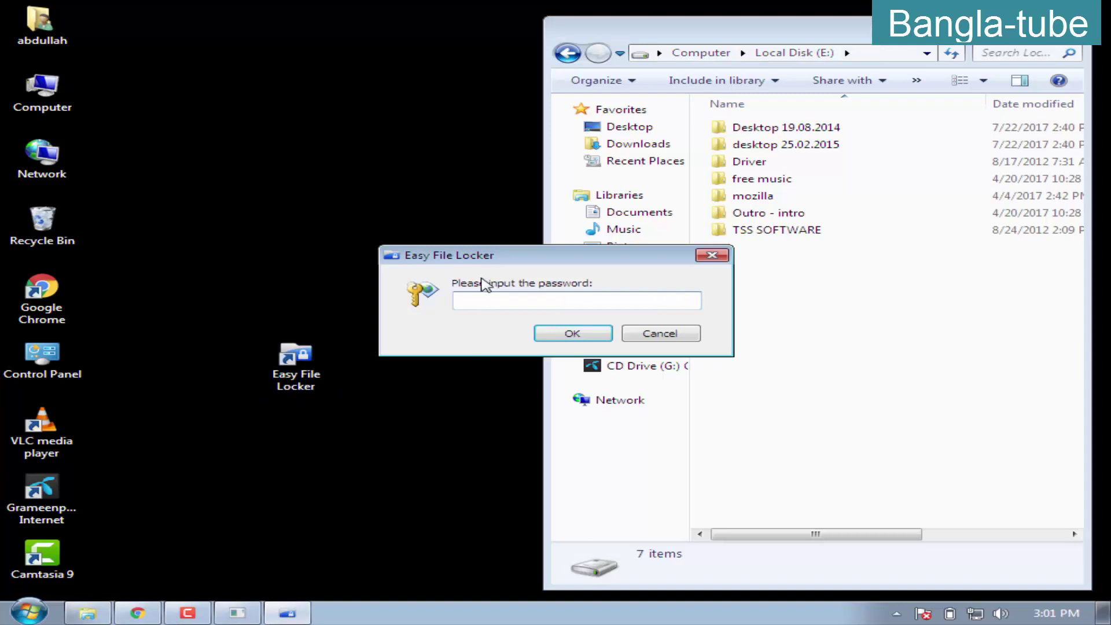
left_click_drag(497, 265, 270, 242)
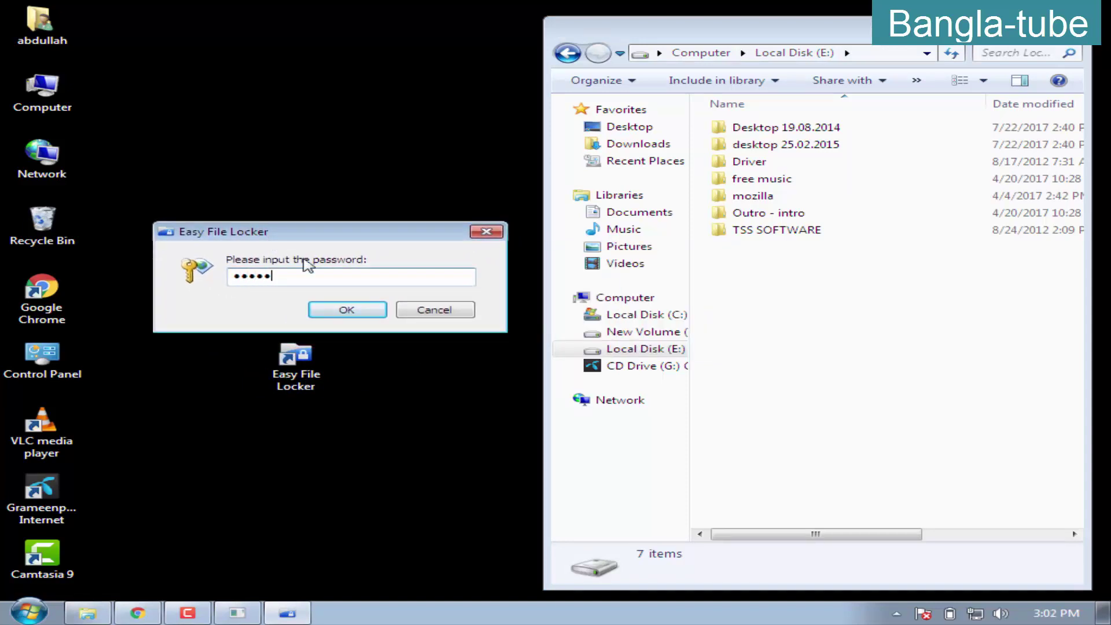
left_click(361, 315)
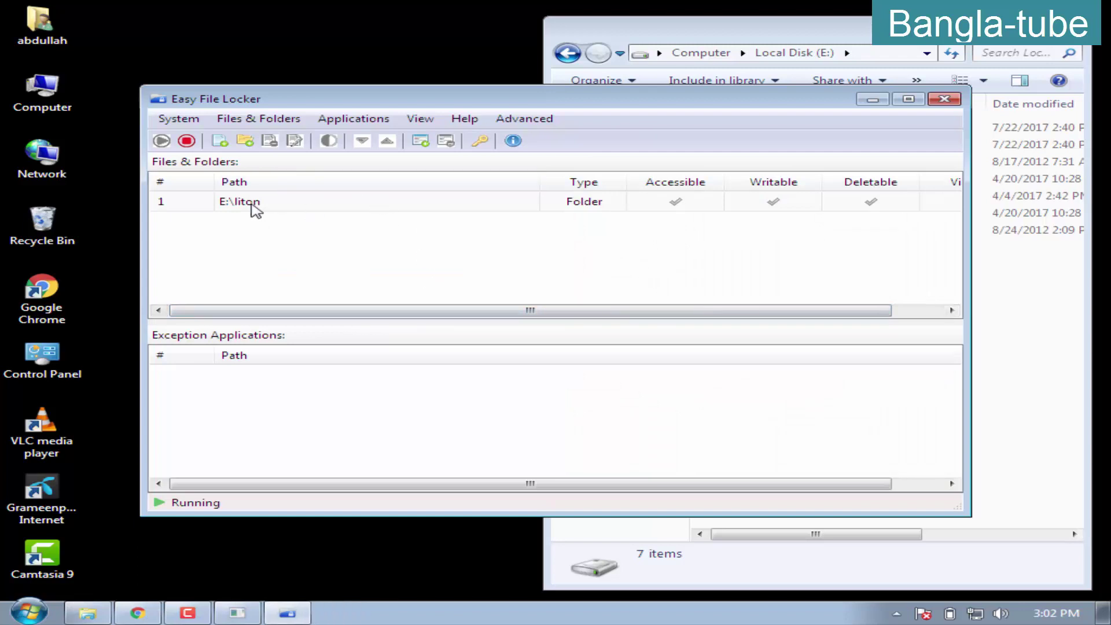
Confirm the password and choose System > Stop Protection so liton reappears
left_click(246, 202)
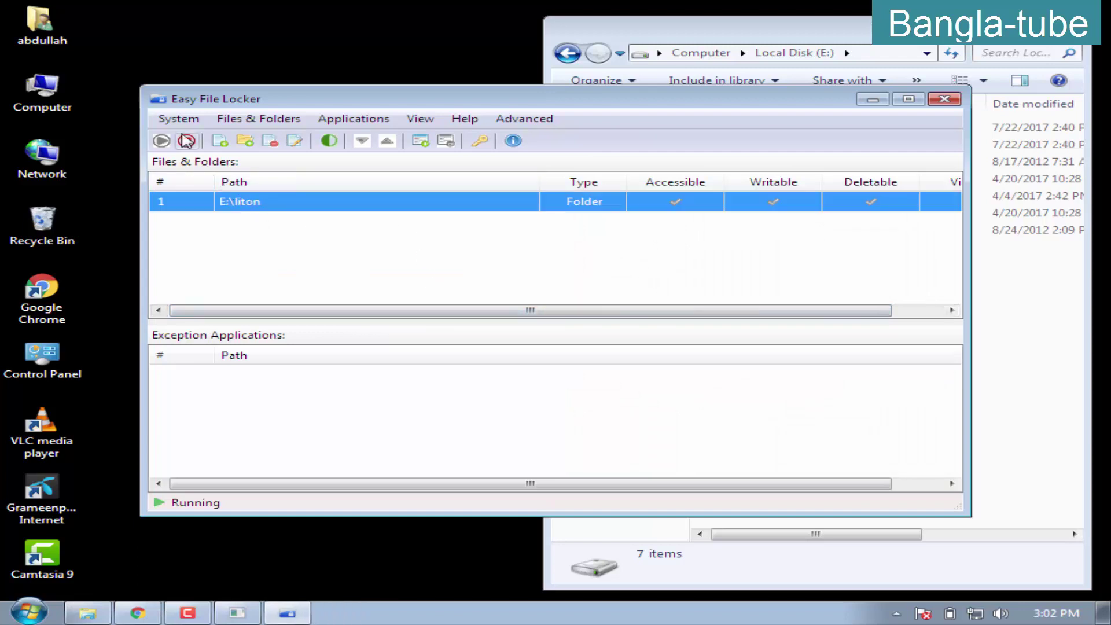
left_click(178, 118)
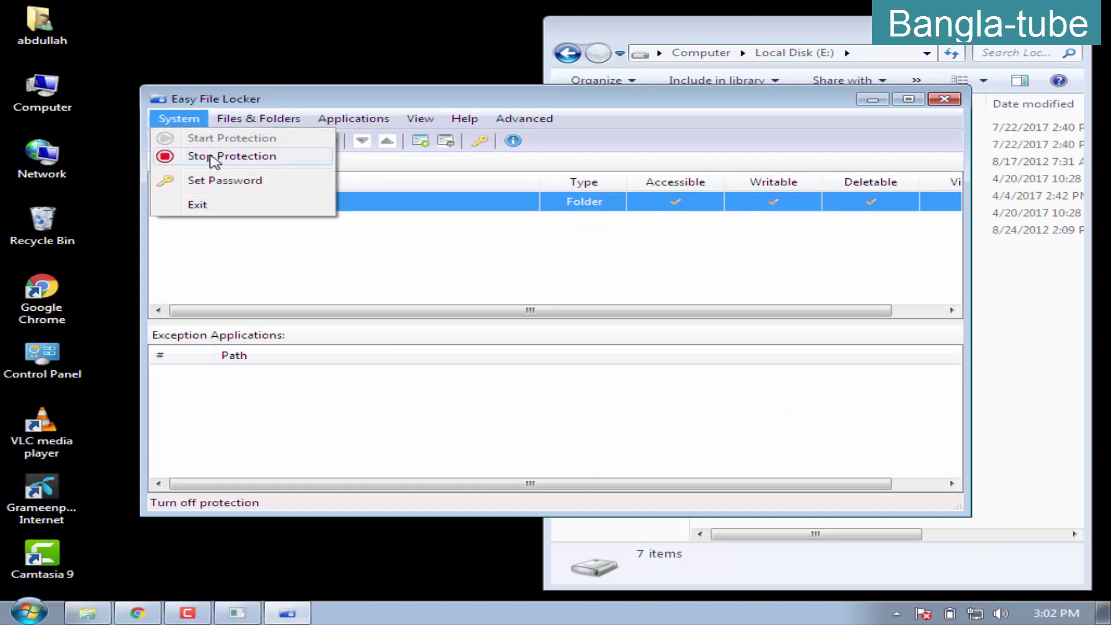
left_click(214, 158)
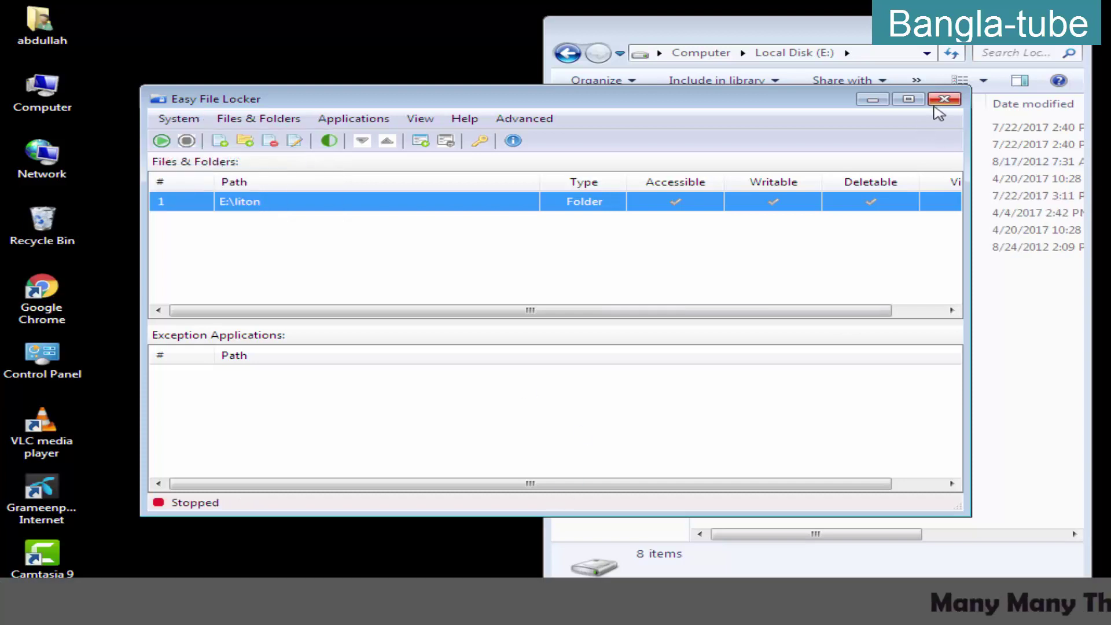
Check that liton shows in Explorer, then close Explorer and Easy File Locker
left_click_drag(810, 103, 858, 154)
left_click(1076, 25)
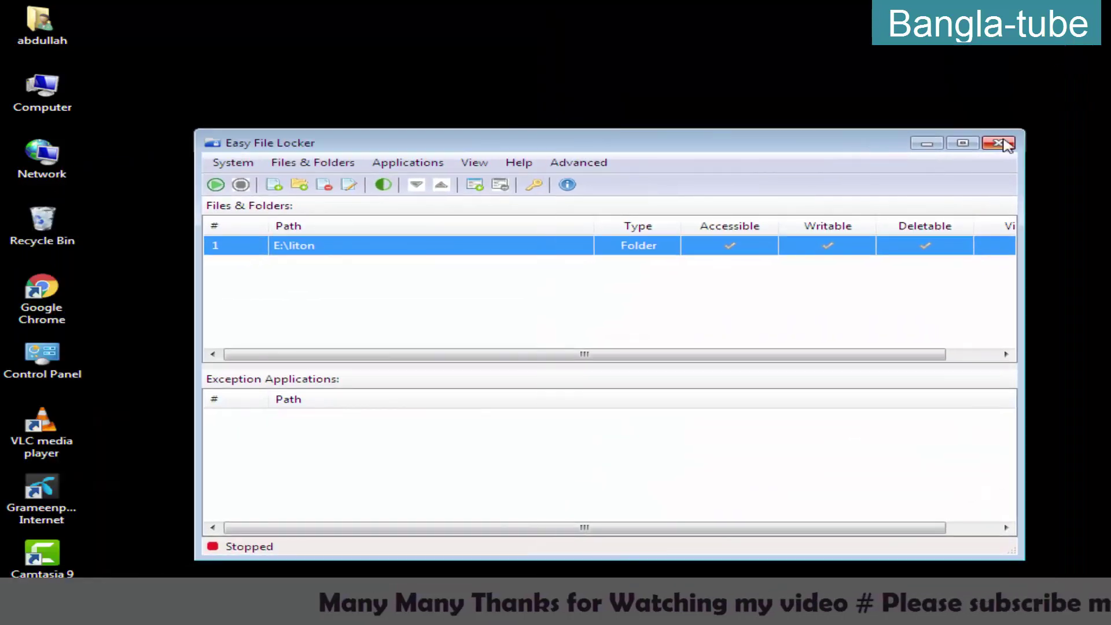
left_click(1004, 144)
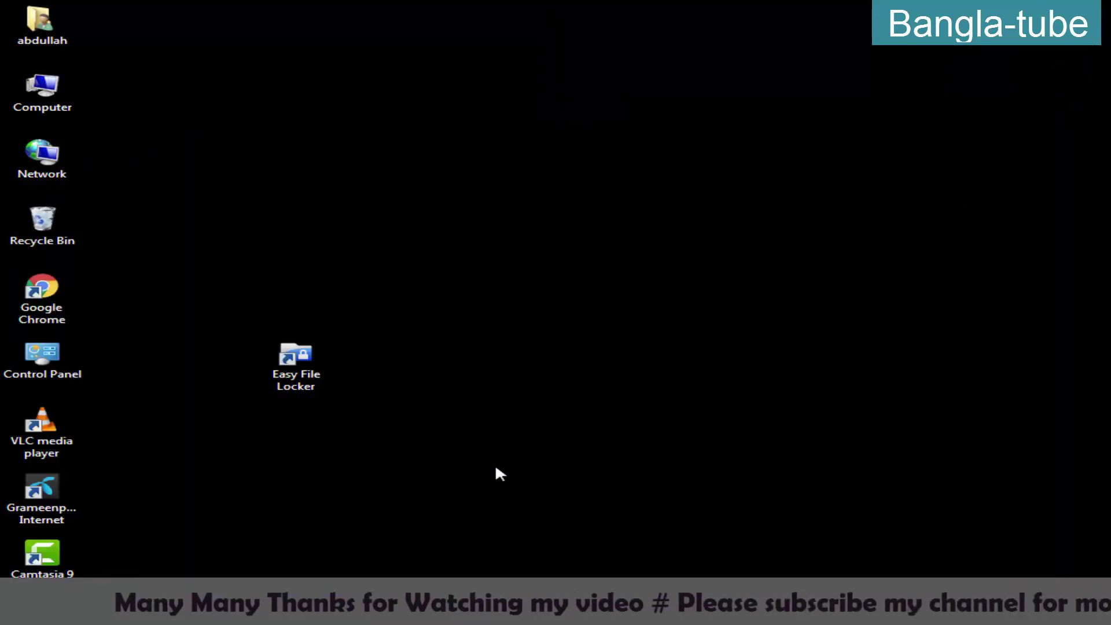